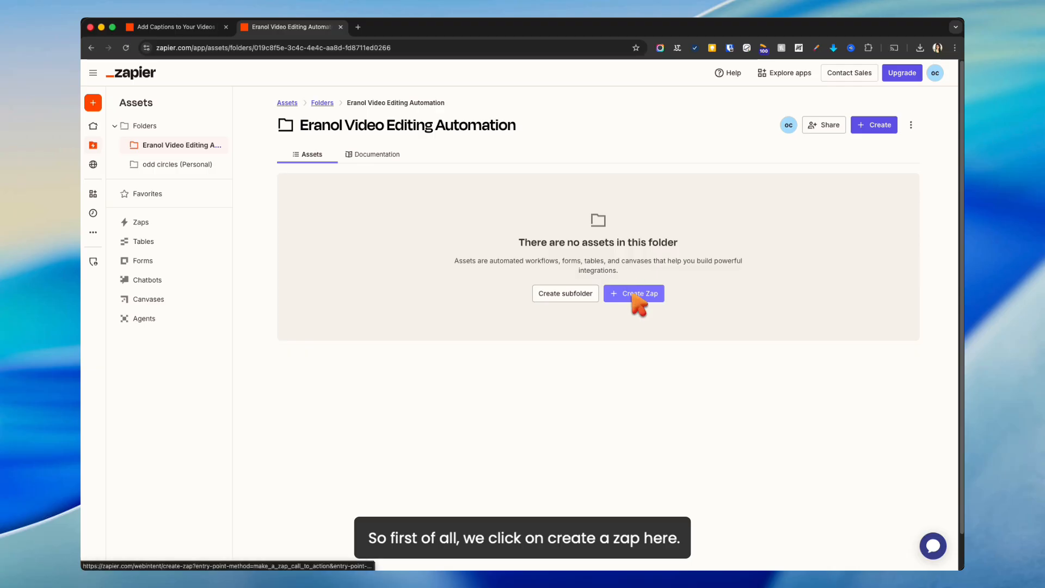
# Create a new Zap in the Eranol Video Editing Automation folder and choose Webhooks as its trigger app.
pyautogui.click(634, 295)
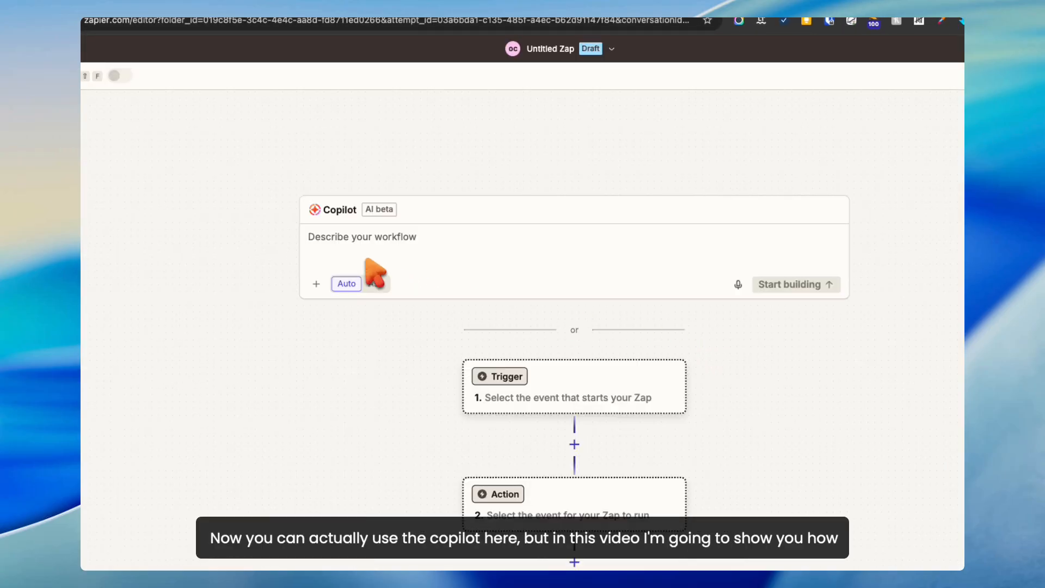
pyautogui.click(342, 247)
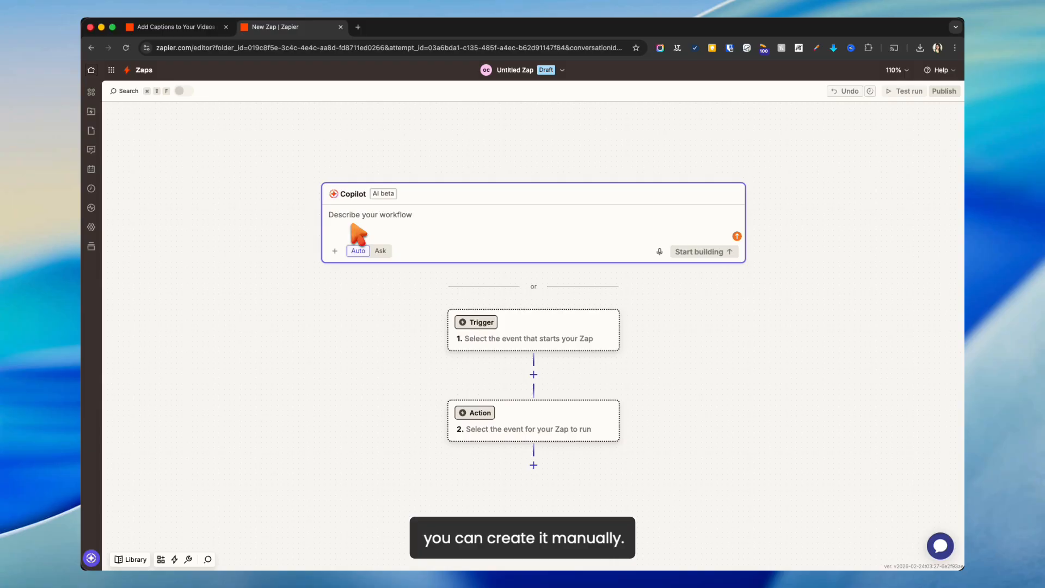
pyautogui.click(768, 337)
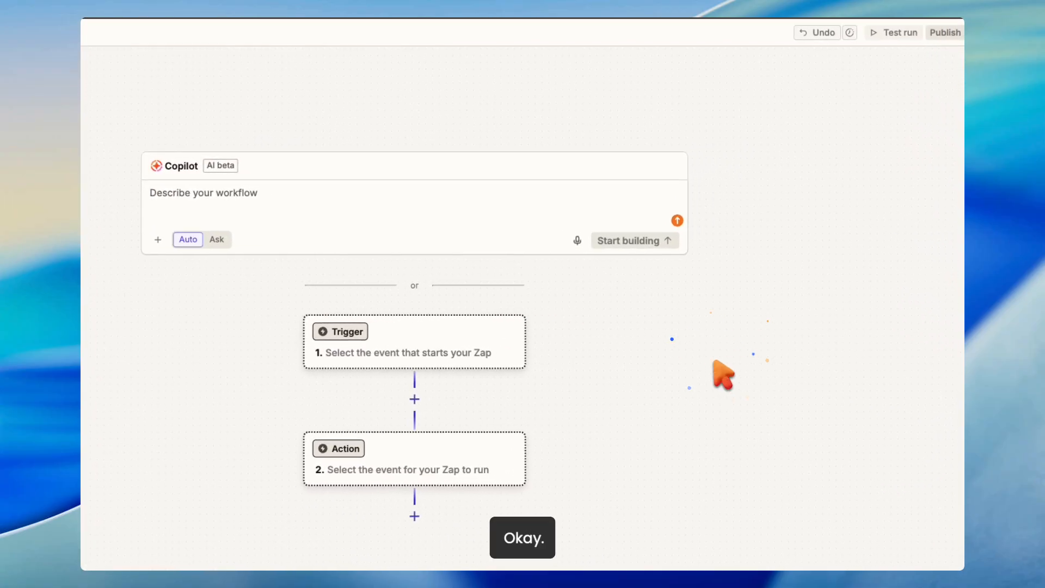
pyautogui.moveTo(731, 378); pyautogui.dragTo(717, 258)
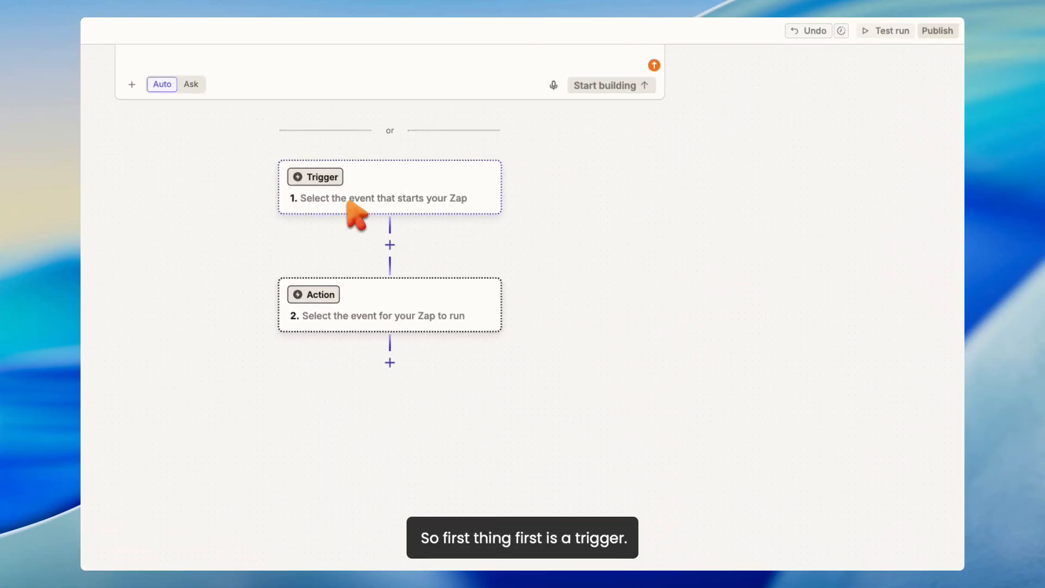
pyautogui.click(327, 183)
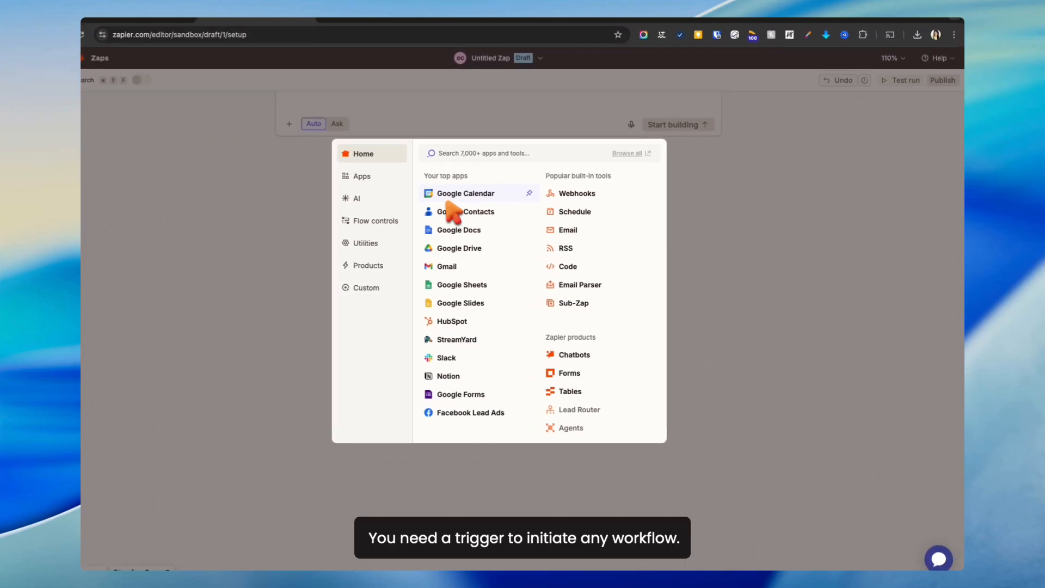
pyautogui.click(607, 201)
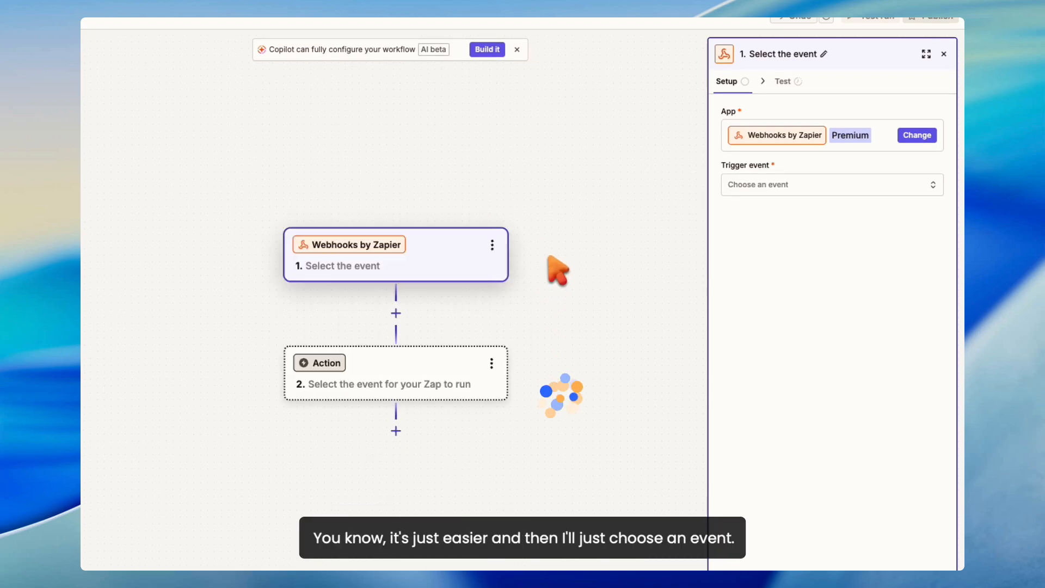
# Set the webhook trigger event to Catch Hook, leave the child key empty, and close the trigger setup.
pyautogui.click(860, 150)
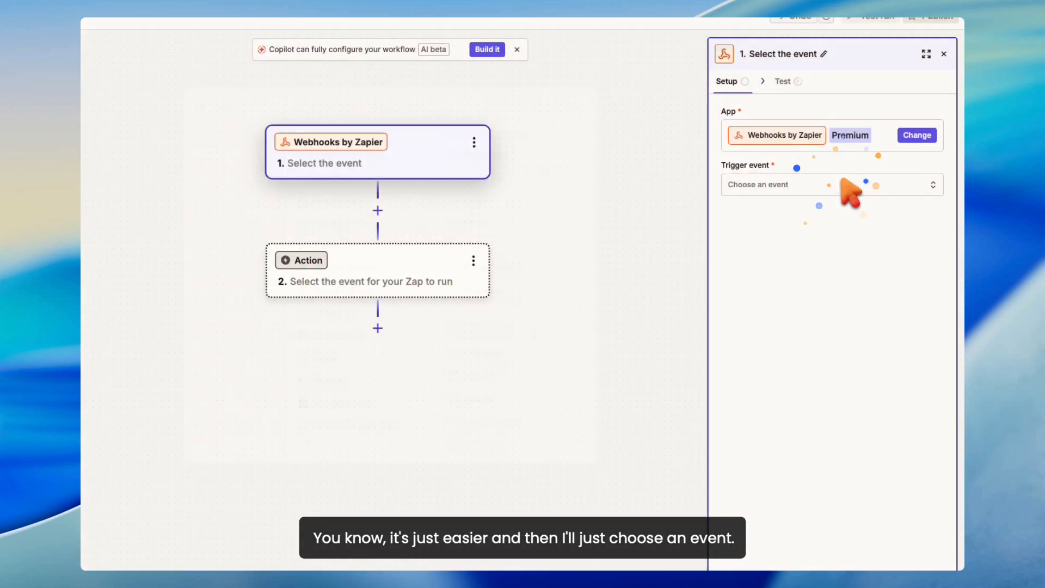
pyautogui.click(838, 188)
pyautogui.click(592, 240)
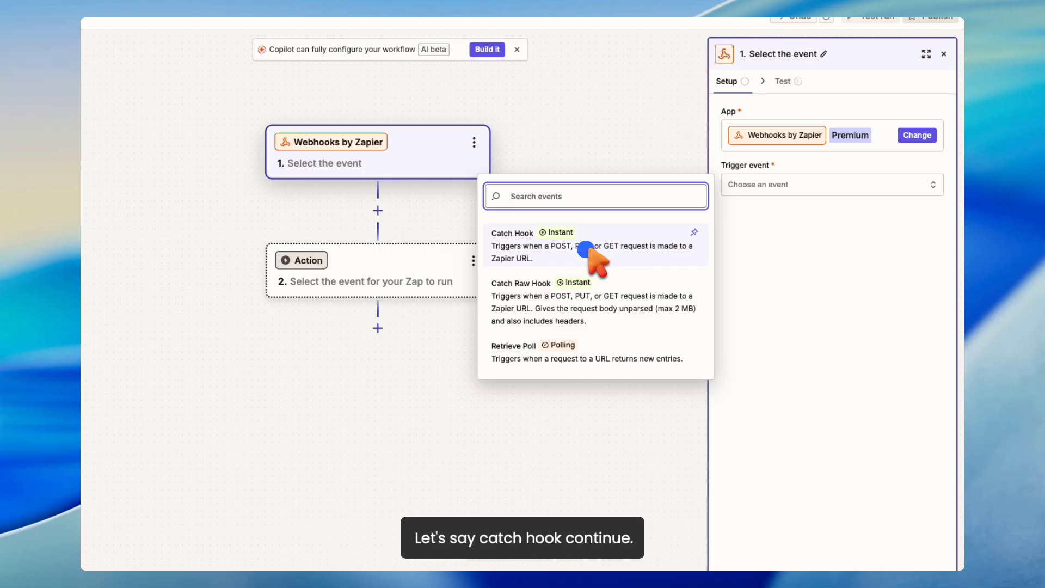
pyautogui.click(805, 548)
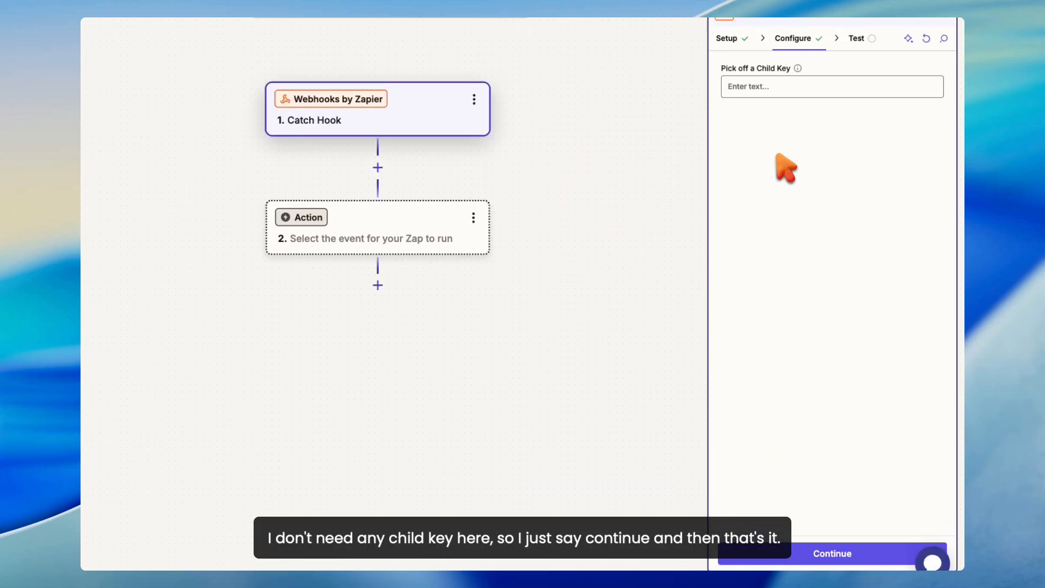
pyautogui.click(805, 527)
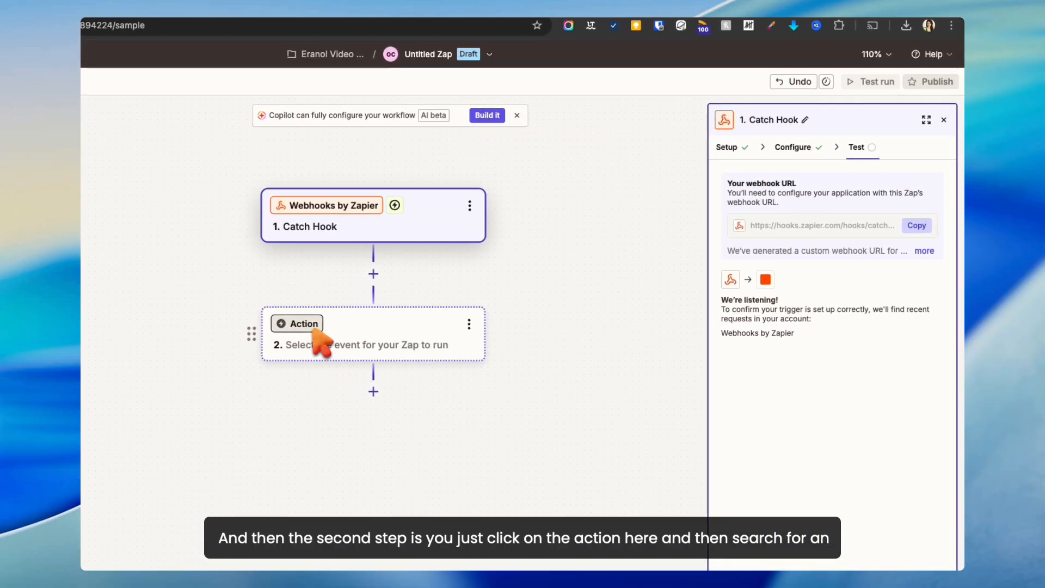
pyautogui.click(943, 119)
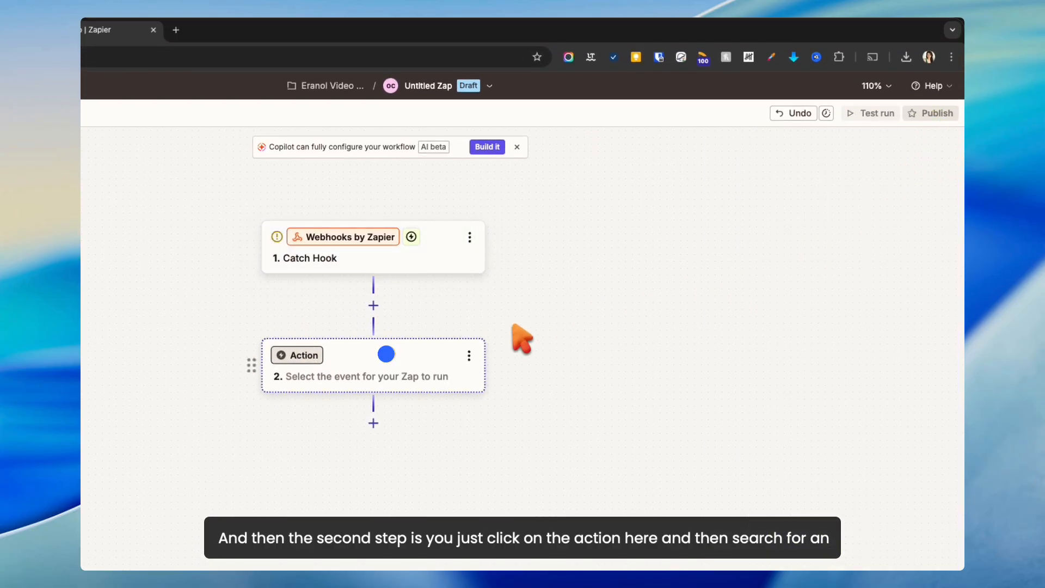
# Add Eranol as the action app with the Add Captions to Video event and check its account choices.
pyautogui.click(385, 354)
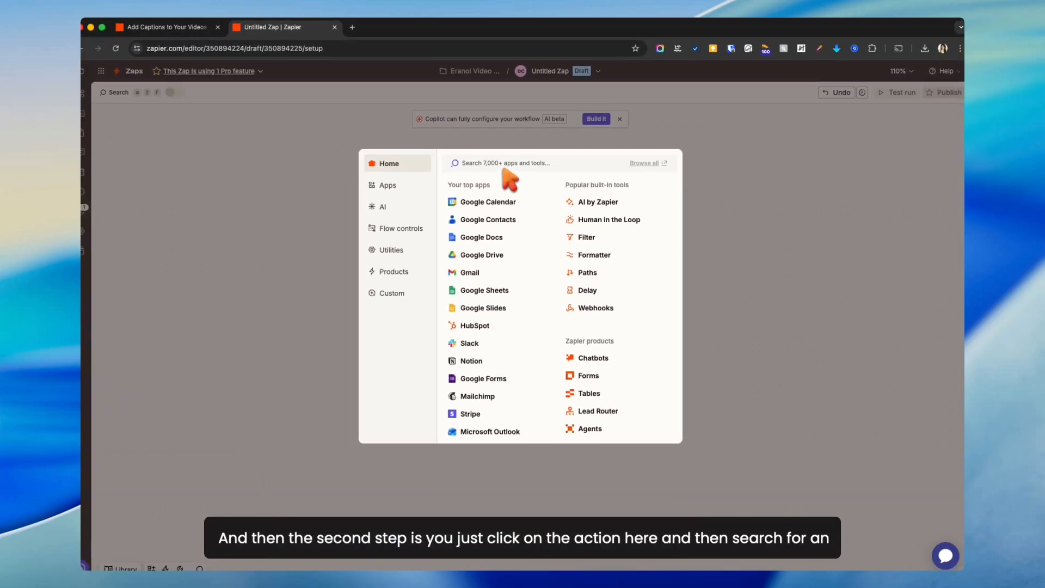
pyautogui.write('eranol')
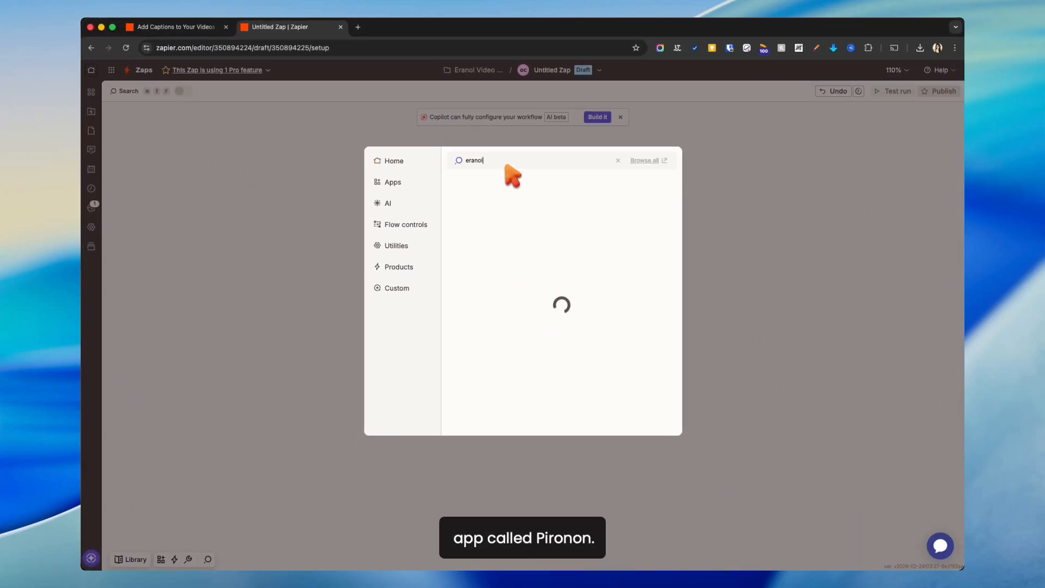
pyautogui.click(509, 182)
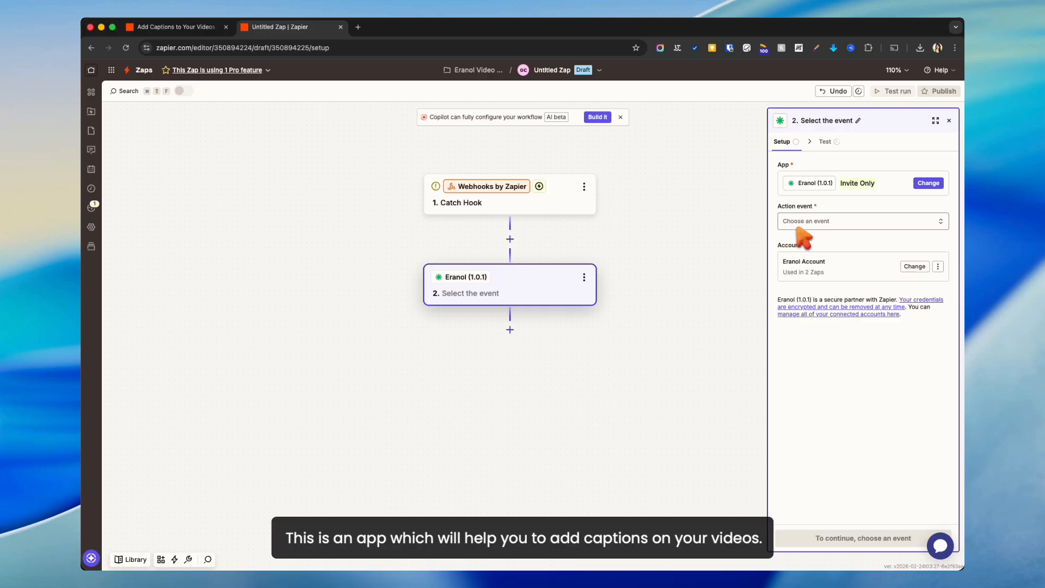
pyautogui.click(800, 223)
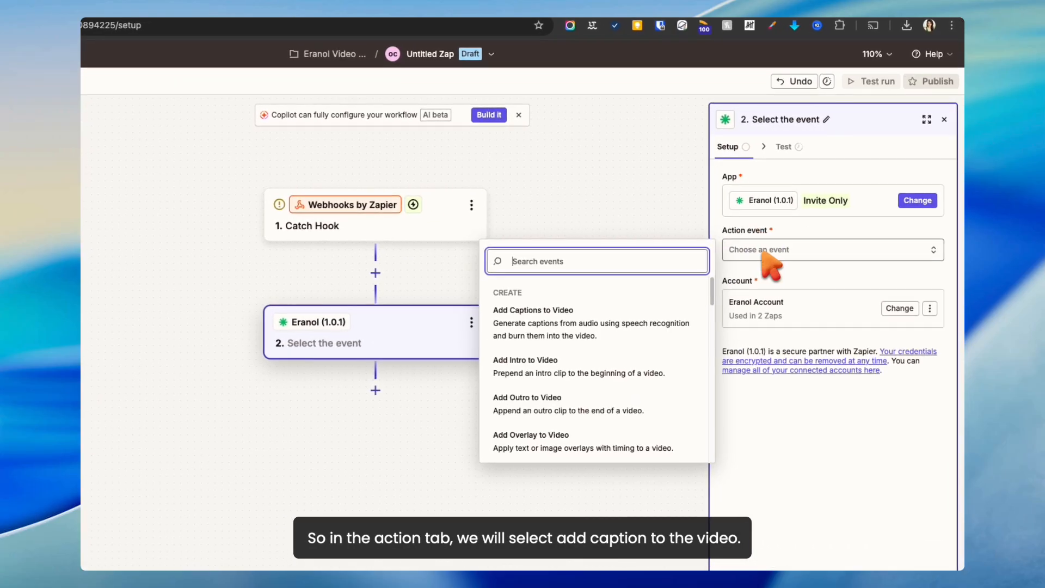
pyautogui.click(536, 327)
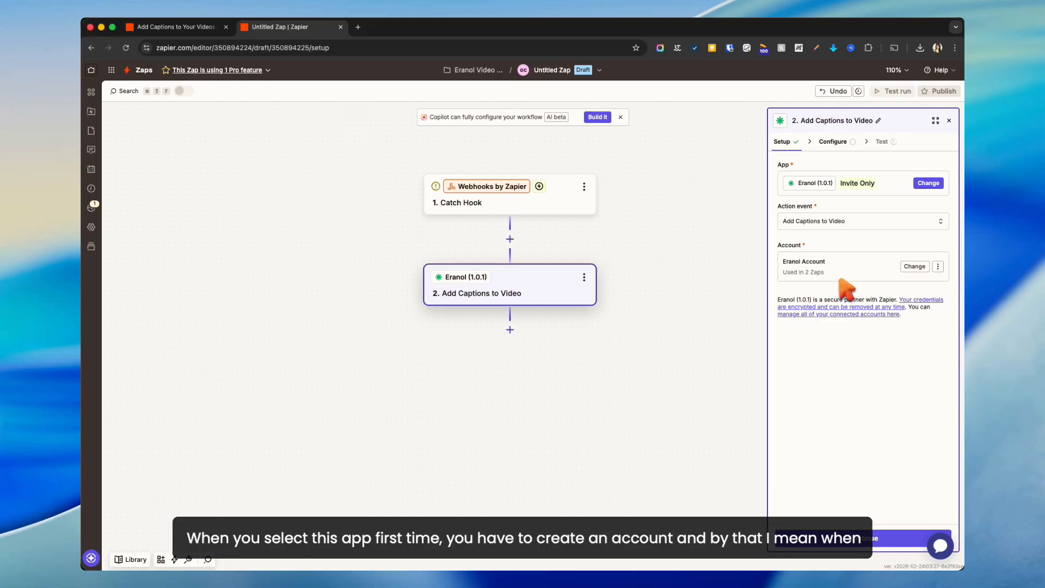
pyautogui.click(914, 266)
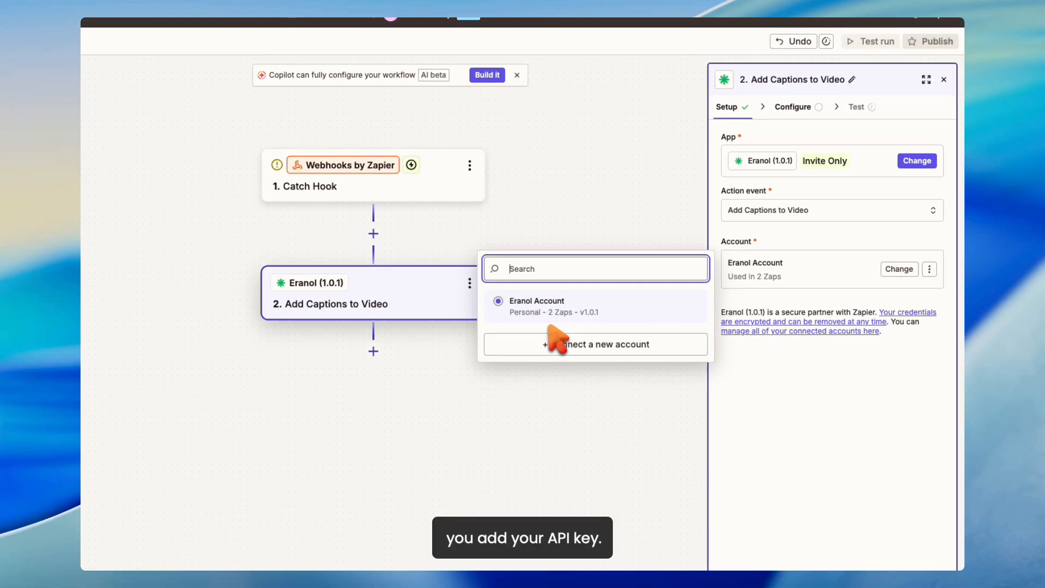
pyautogui.click(758, 411)
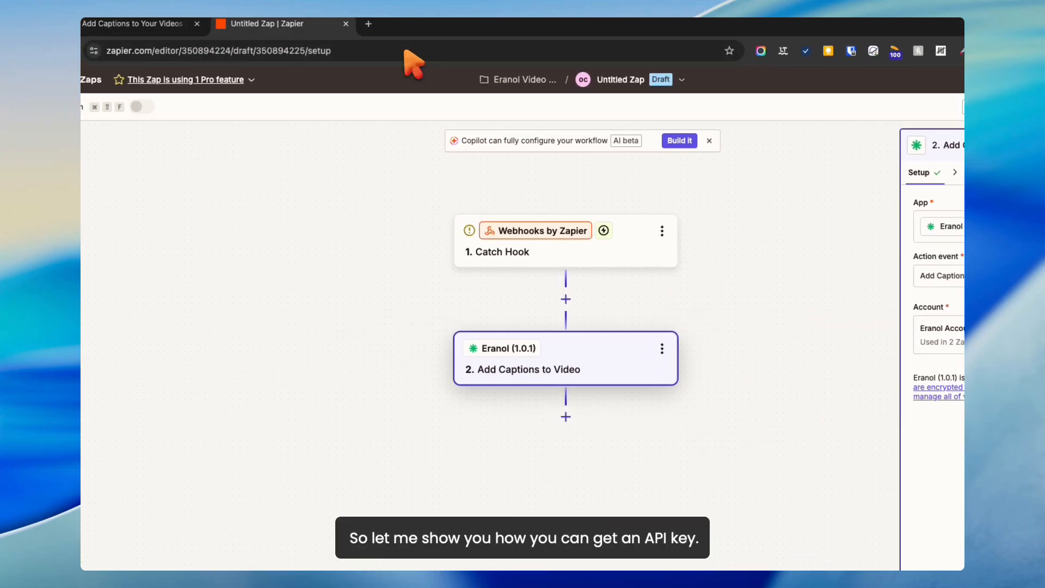
# Open eranol.com in a new tab and go to the API keys page.
pyautogui.click(388, 29)
pyautogui.write('eranol.com')
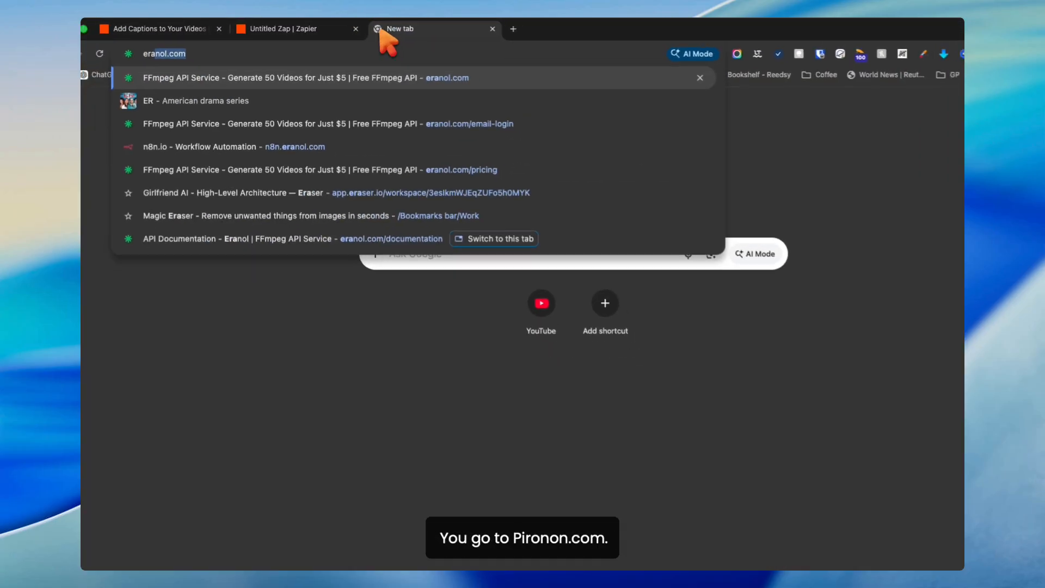
pyautogui.press('Return')
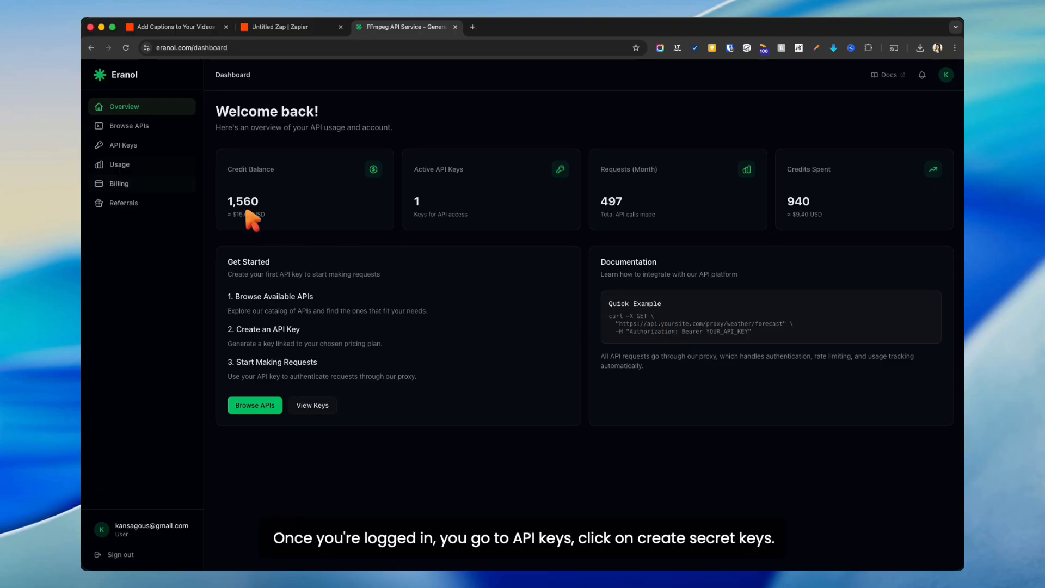
pyautogui.click(151, 147)
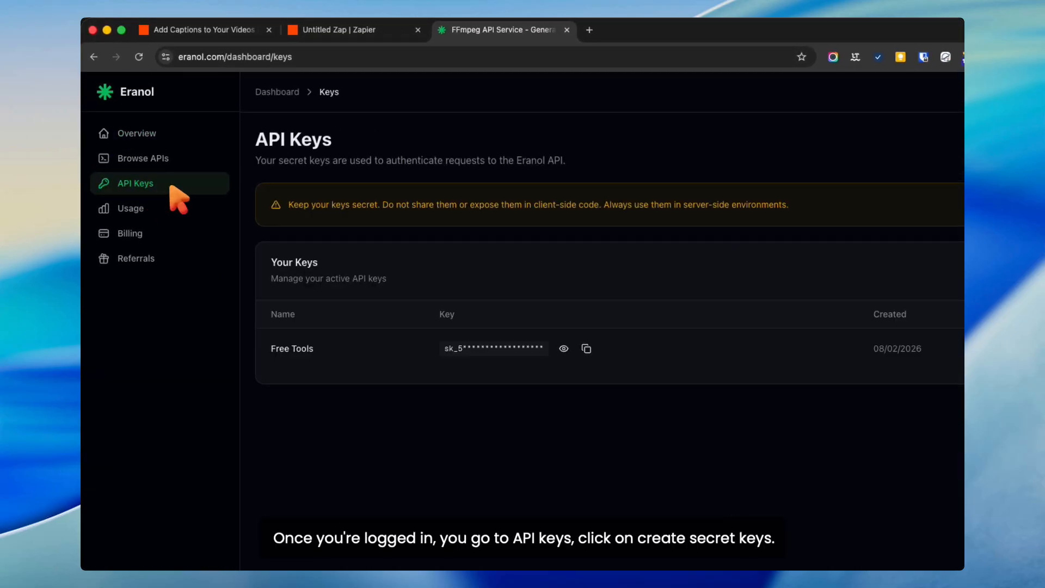
# Create a secret API key named zap and finish the key creation dialog.
pyautogui.click(886, 146)
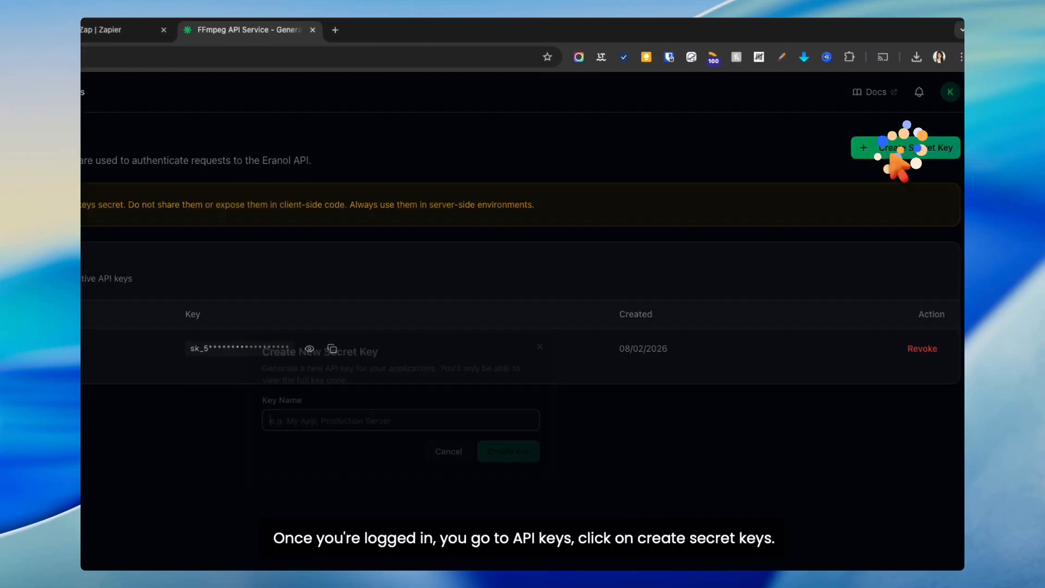
pyautogui.click(408, 419)
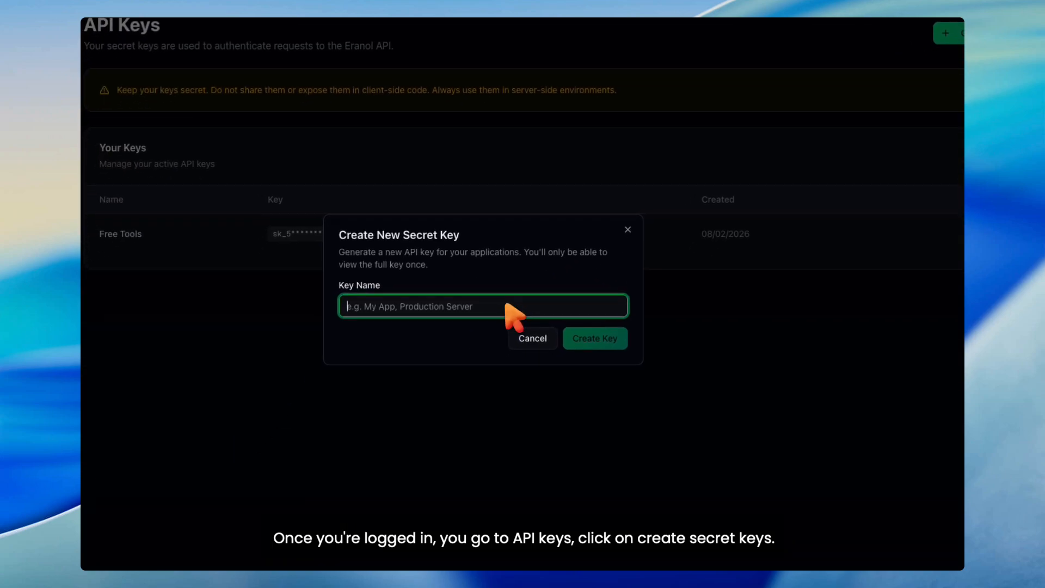
pyautogui.write('zap')
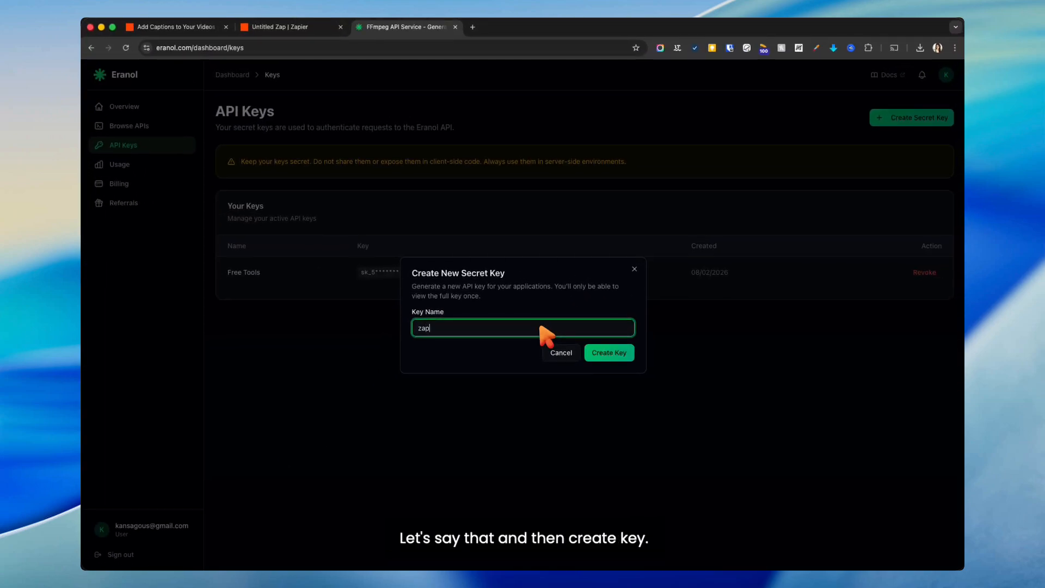
pyautogui.click(609, 353)
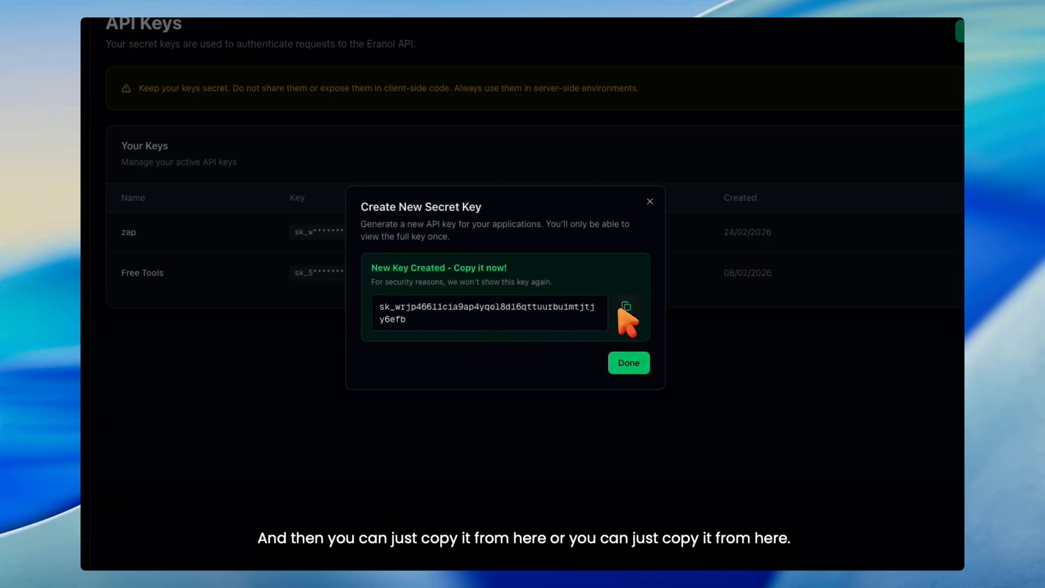
pyautogui.click(629, 363)
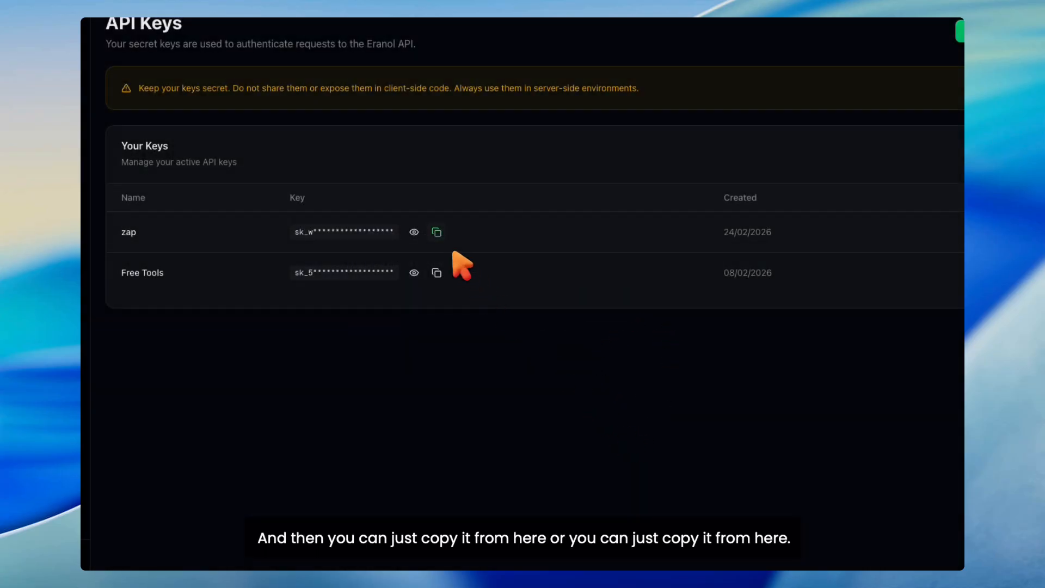
# Return to the Zap and continue the Add Captions to Video action to its configuration, starting at the video URL.
pyautogui.click(272, 23)
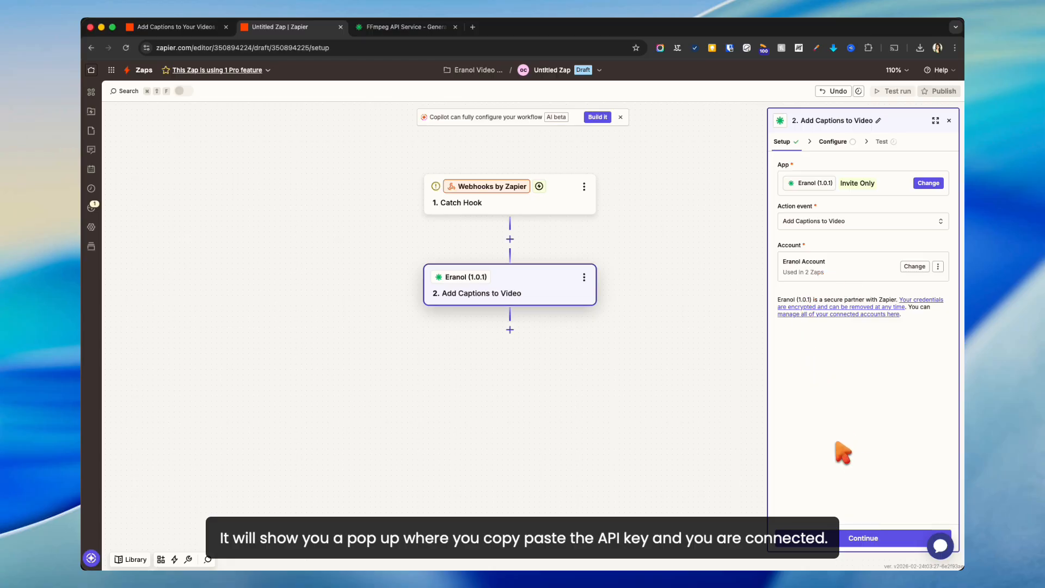
pyautogui.click(849, 538)
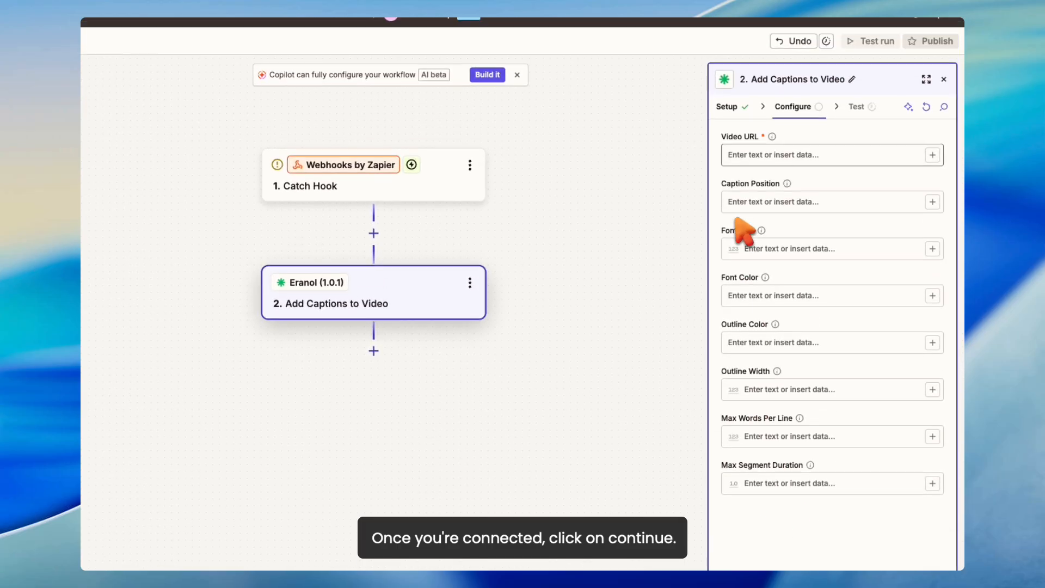
pyautogui.click(740, 193)
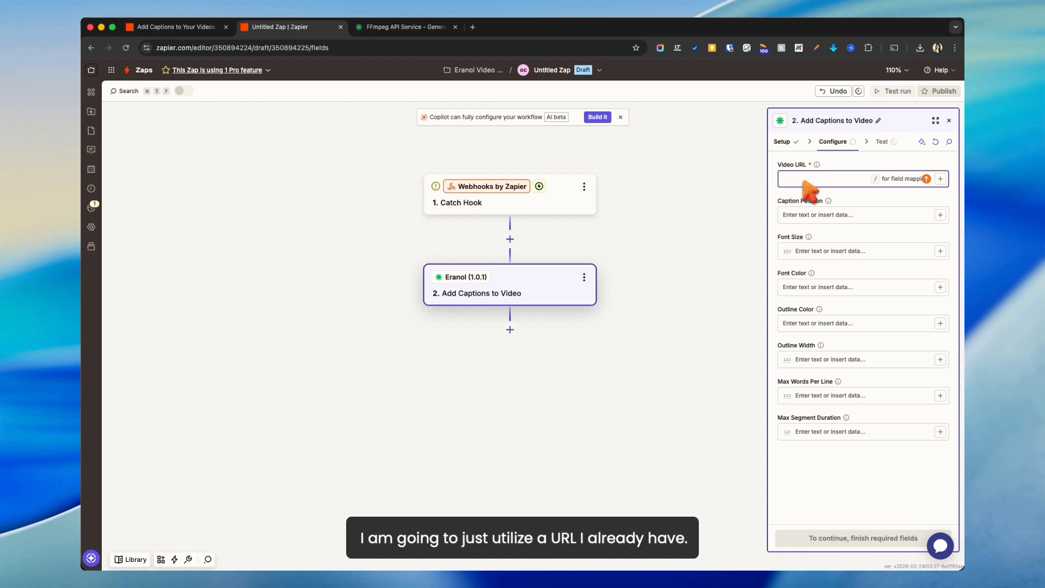
# Open wpylvvgvdohijtxldgvg.supabase.co/storage/v1/object/public/temp/video-without-captions.mp4 in a new tab and pause the video.
pyautogui.press('super+Tab')
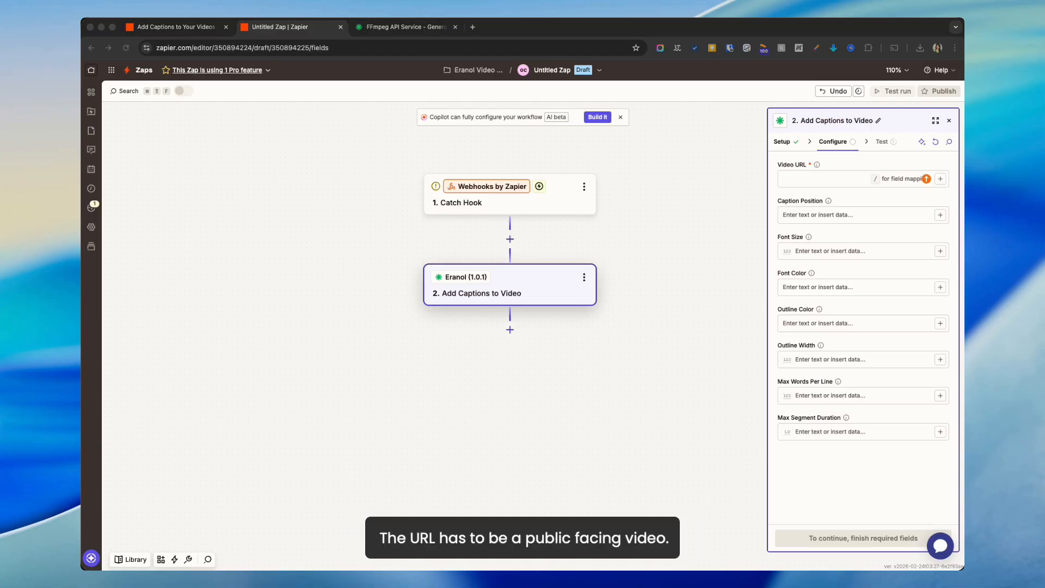
pyautogui.click(814, 179)
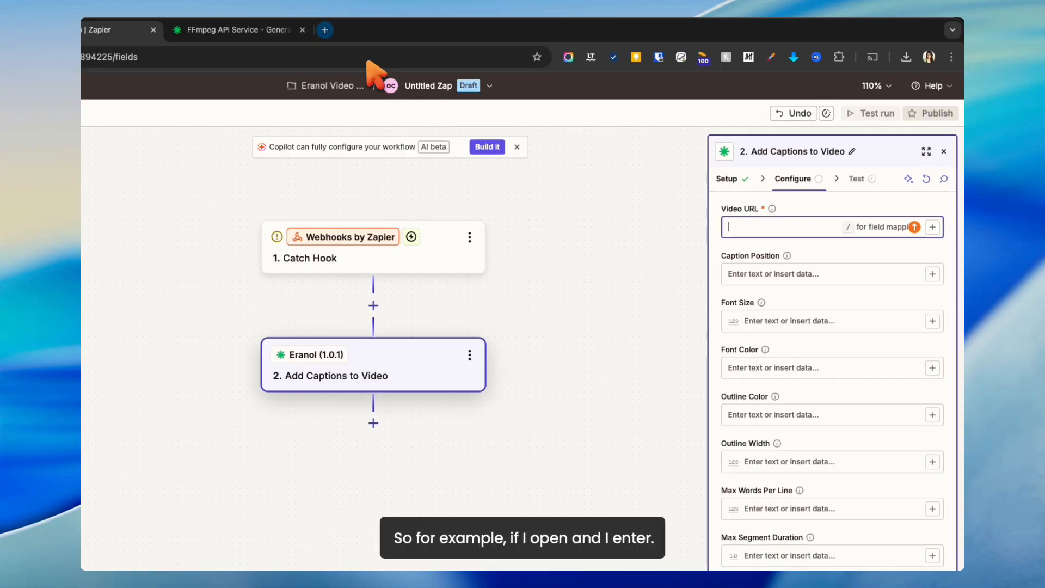
pyautogui.press('super+t')
pyautogui.write('wpylvvgvdohijtxldgvg.supabase.co/storage/v1/object/public/temp/video-without-captions.mp4')
pyautogui.press('Return')
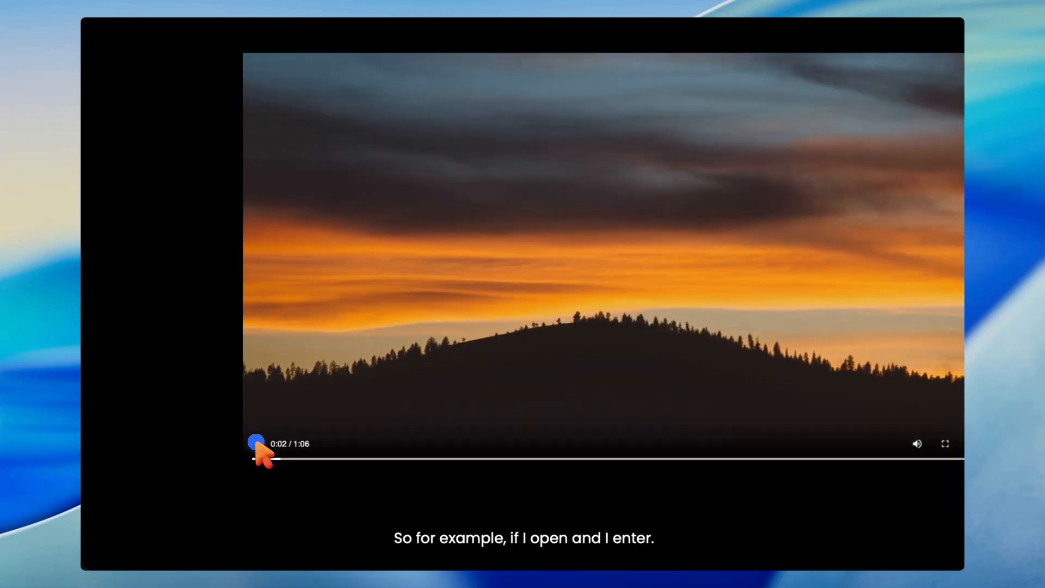
pyautogui.click(226, 465)
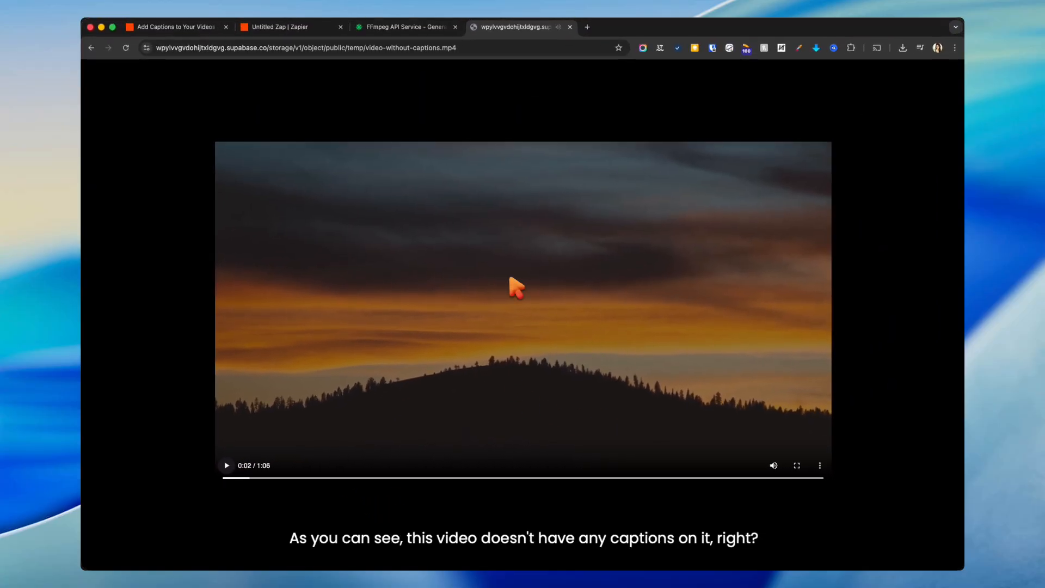
pyautogui.click(321, 27)
pyautogui.click(825, 184)
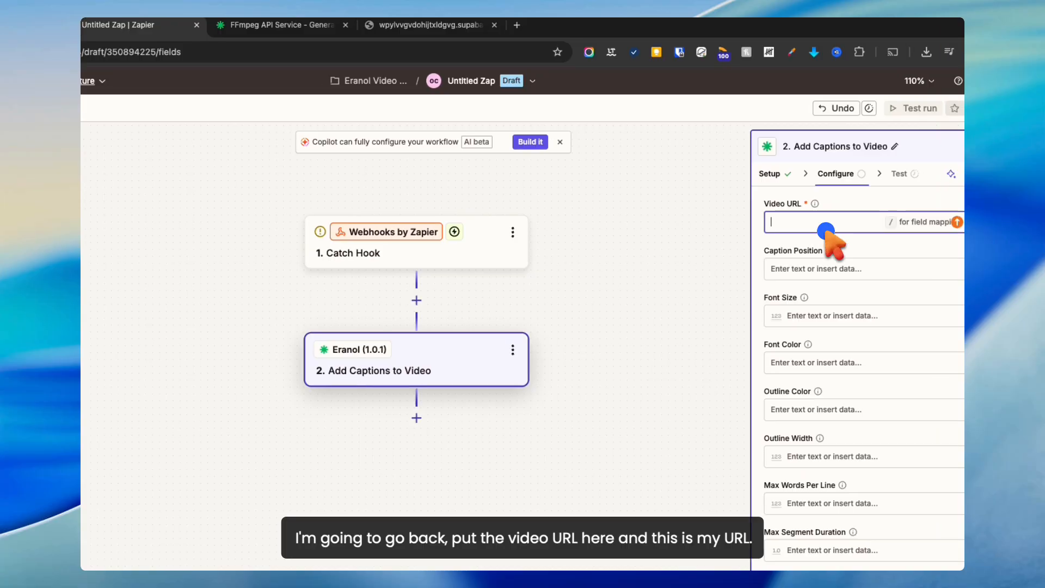
pyautogui.write('https://wpylvvgvdohijtxldgvg.supabase.co/storage/v1/object/public/temp/video-without-captions.mp4')
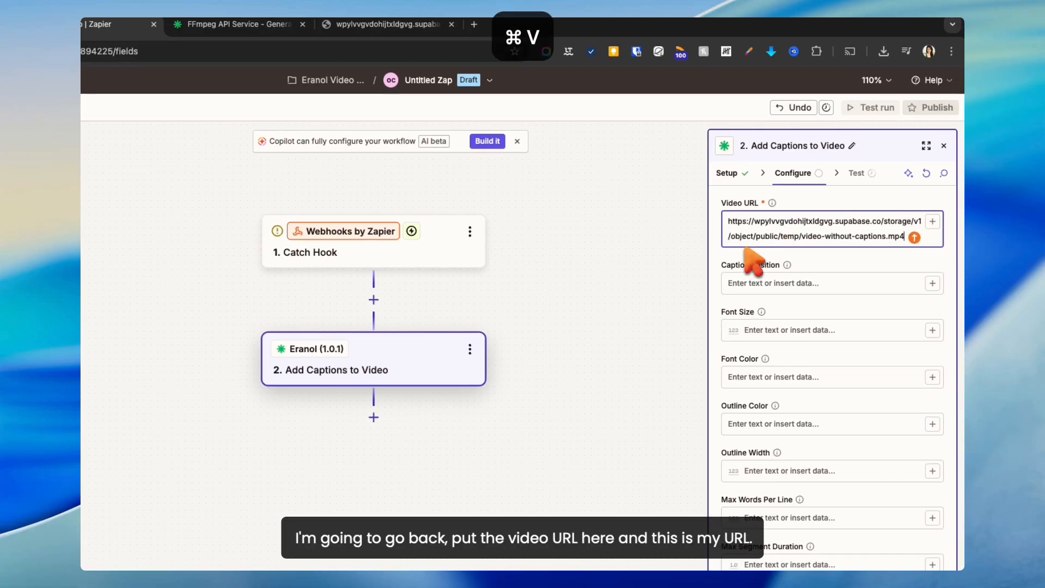
# Set the caption action's Caption Position to top and its Font Size to 100.
pyautogui.click(720, 251)
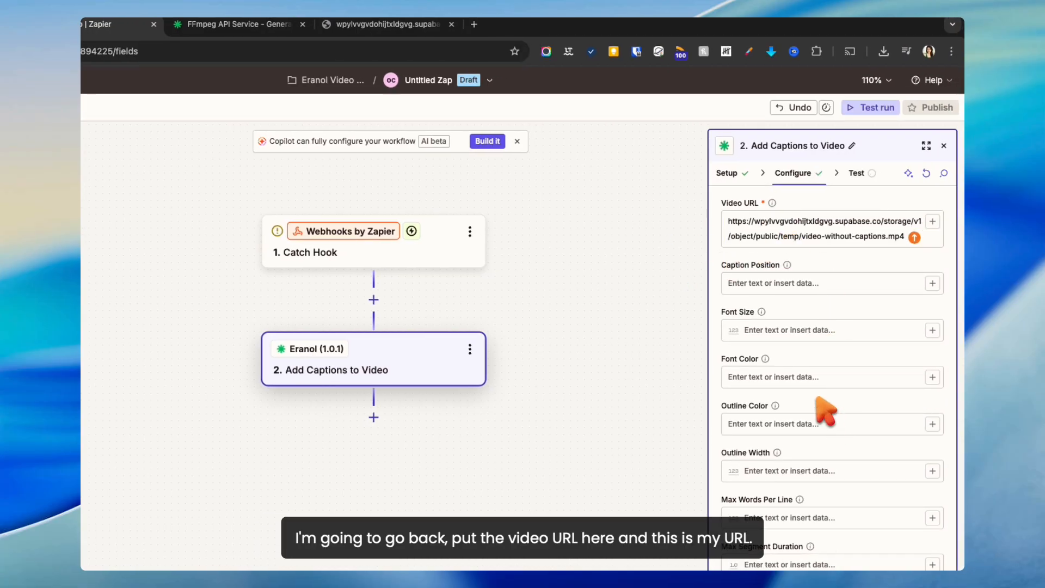
pyautogui.click(792, 284)
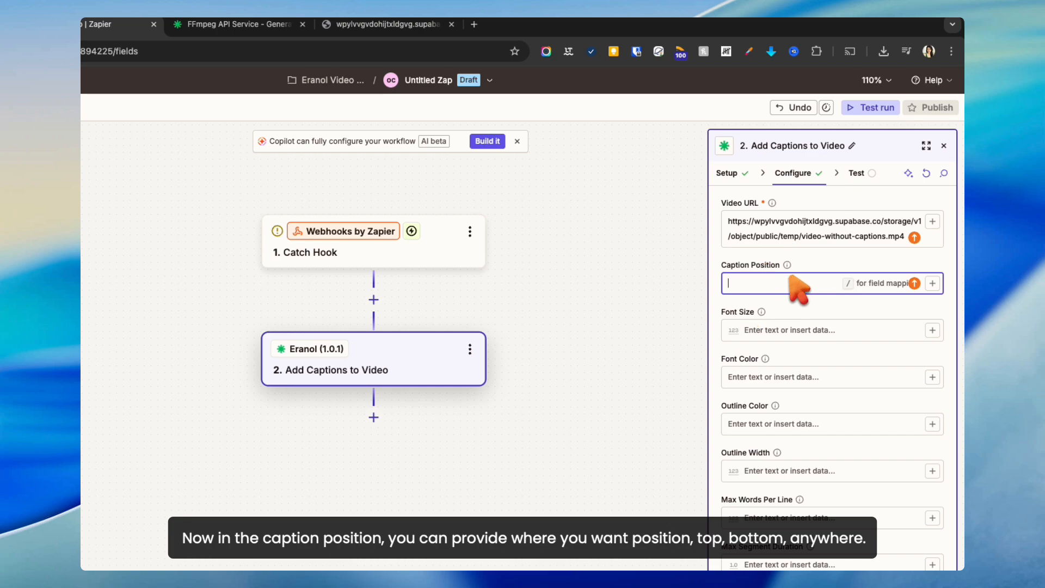
pyautogui.click(787, 266)
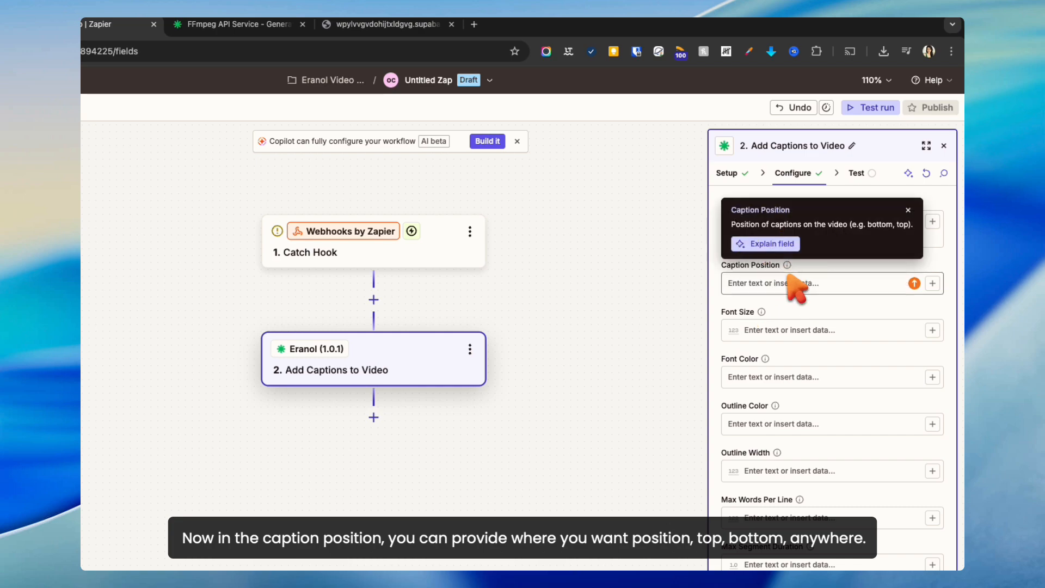
pyautogui.click(794, 284)
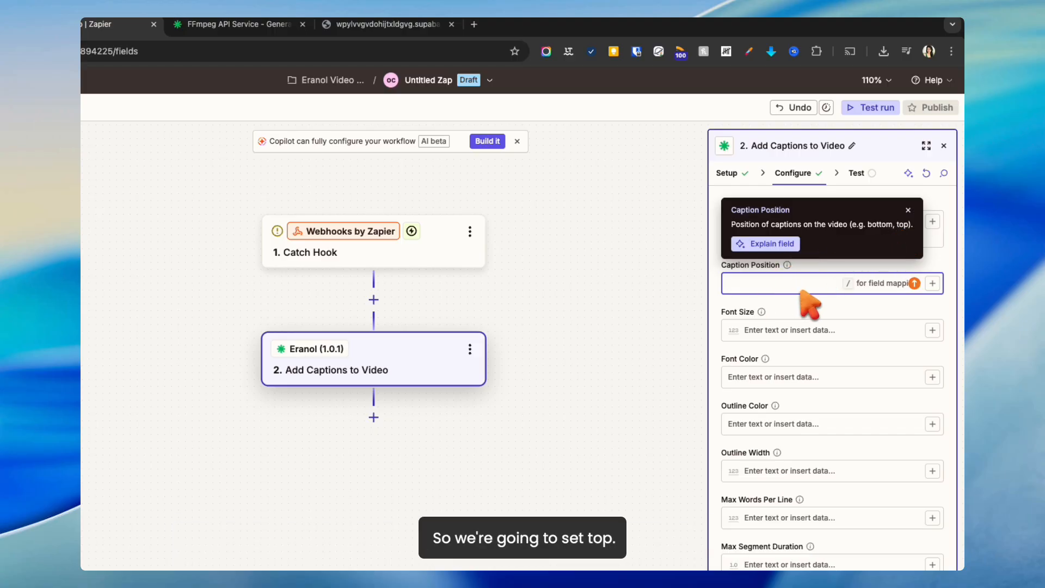
pyautogui.click(810, 333)
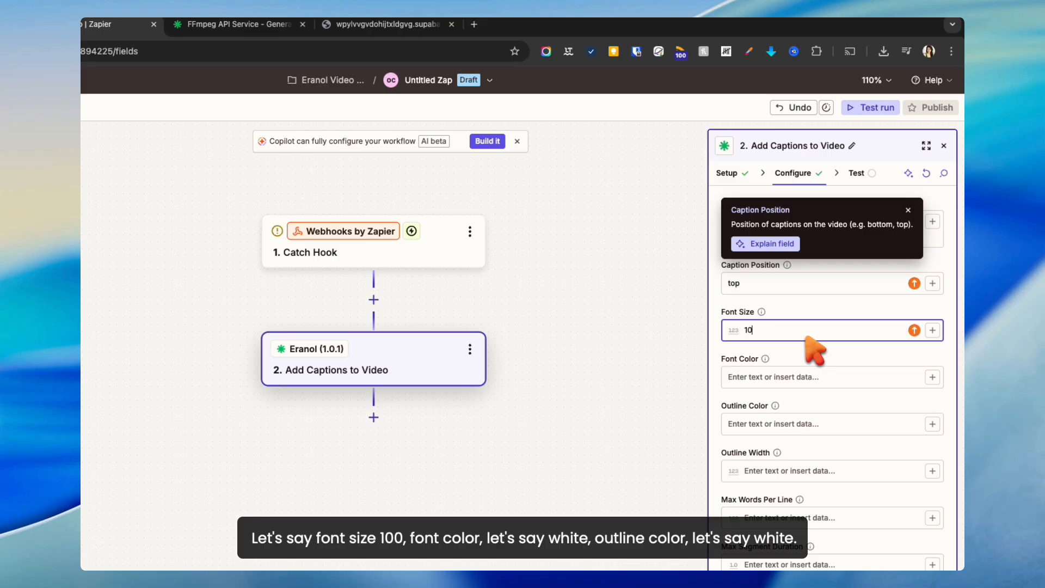
# Set both the Font Color and the Outline Color of the captions to white.
pyautogui.click(821, 386)
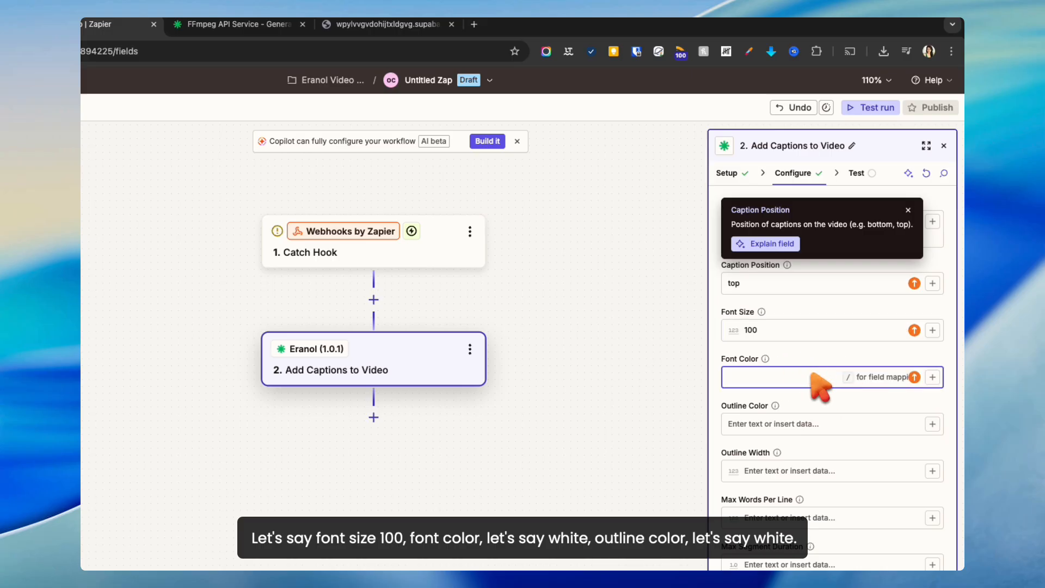
pyautogui.write('#')
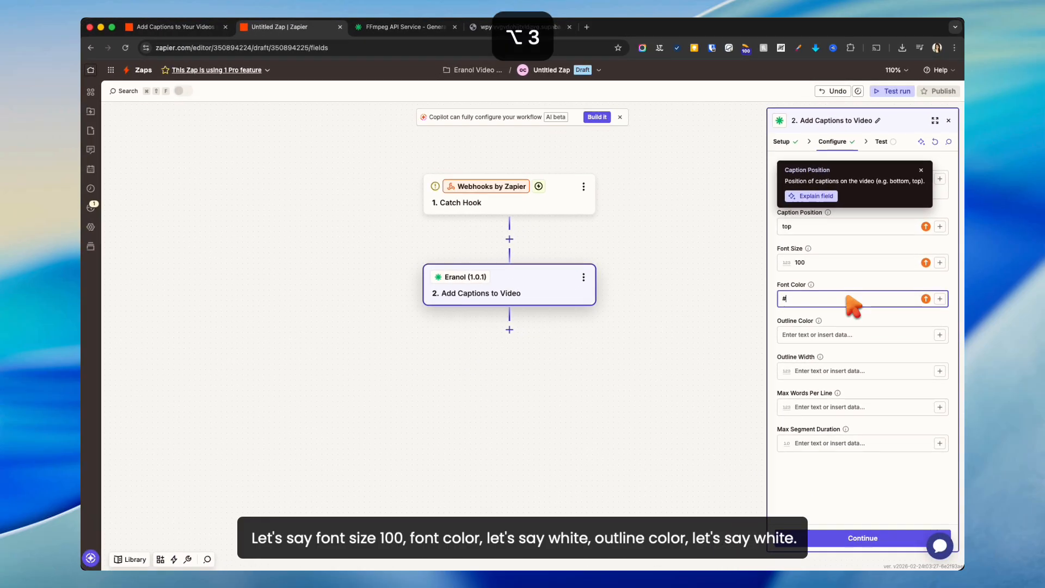
pyautogui.press('BackSpace')
pyautogui.write('white')
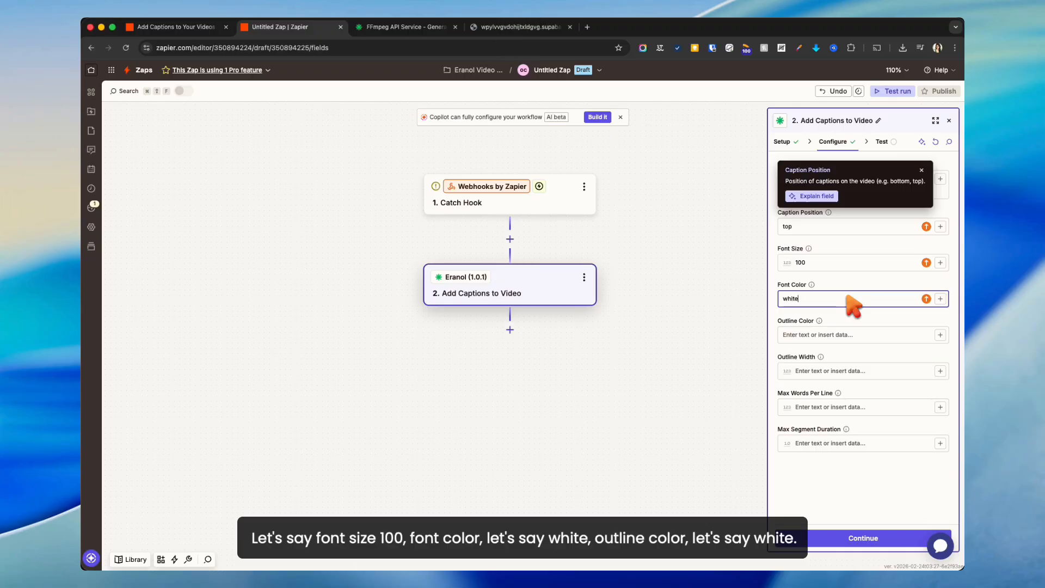
pyautogui.click(821, 334)
pyautogui.write('white')
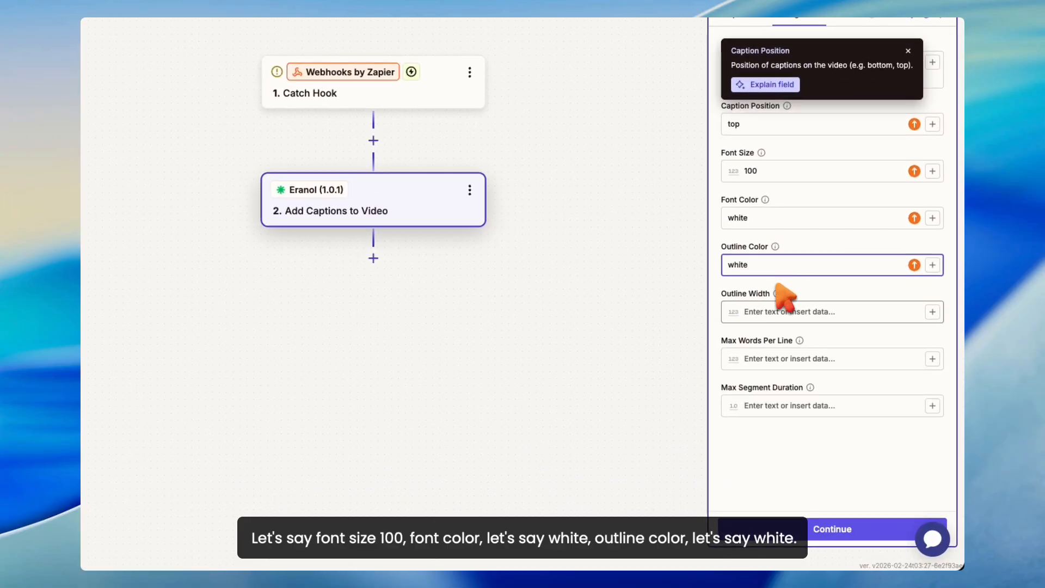
# Set the captions' Outline Width to 3, Max Words Per Line to 5 and Max Segment Duration to 3.
pyautogui.click(769, 312)
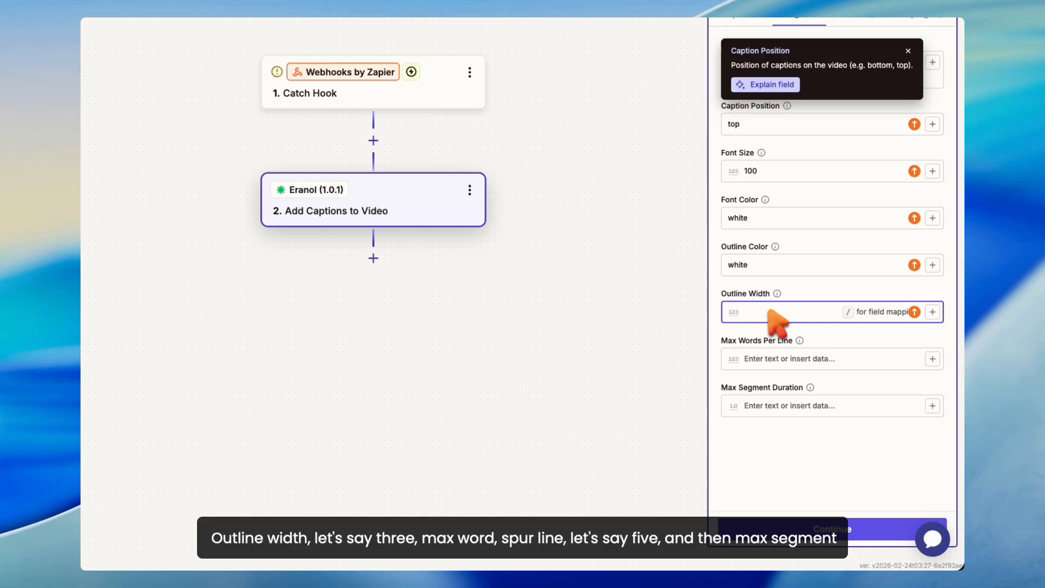
pyautogui.click(764, 358)
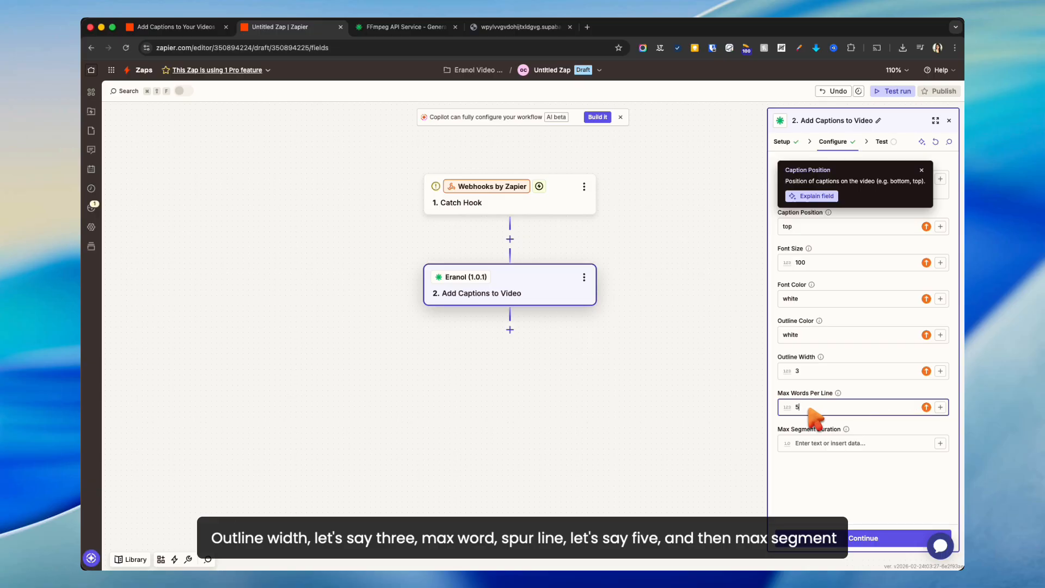
pyautogui.click(814, 443)
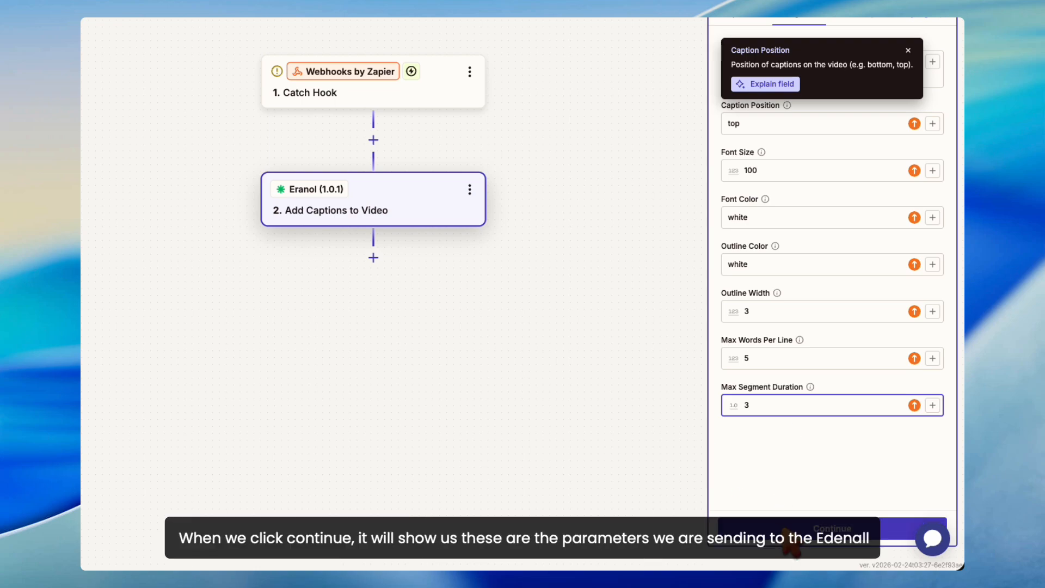
# Continue the Add Captions to Video action to its test, run the test and close the action's settings.
pyautogui.click(795, 536)
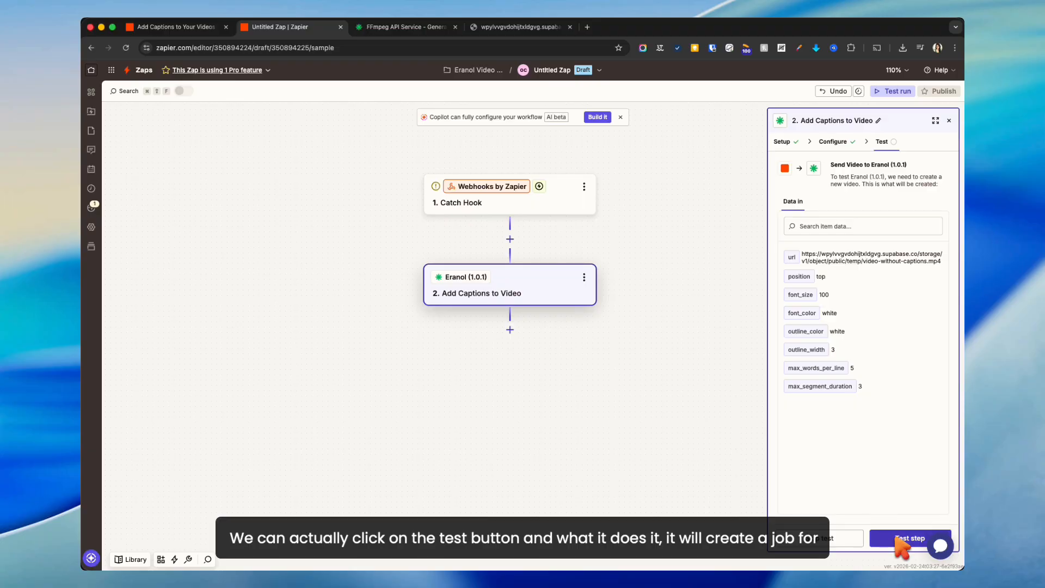
pyautogui.click(898, 539)
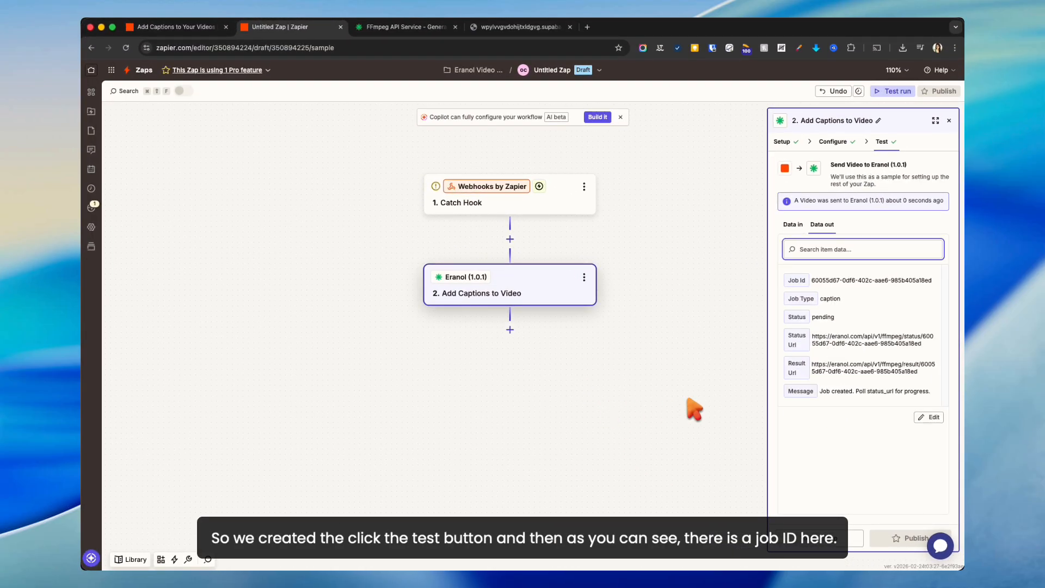
pyautogui.click(944, 134)
# Add a third step after Add Captions to Video using the Eranol app with the Get Job Status event.
pyautogui.click(373, 406)
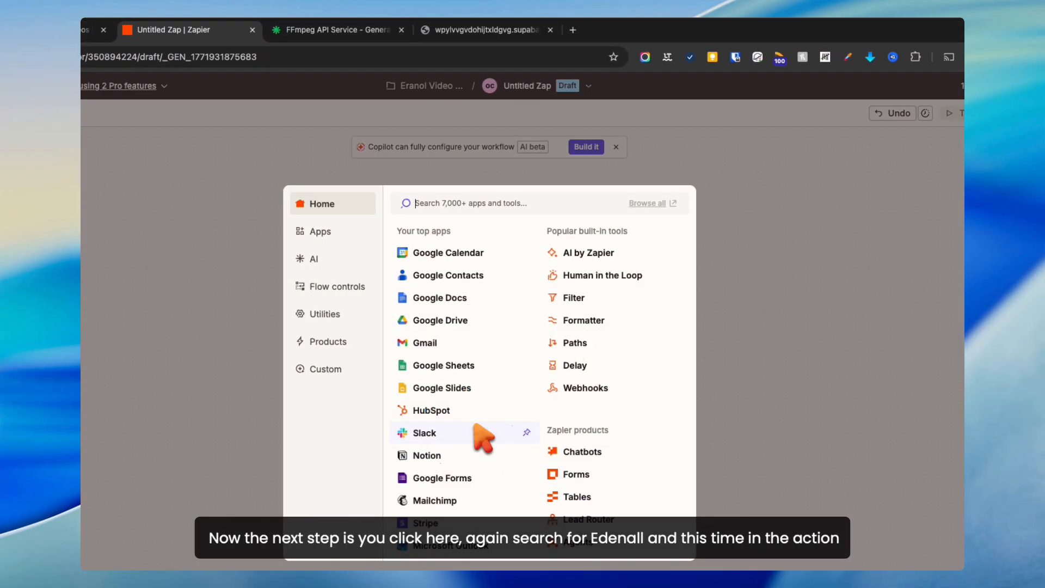
pyautogui.write('eranol')
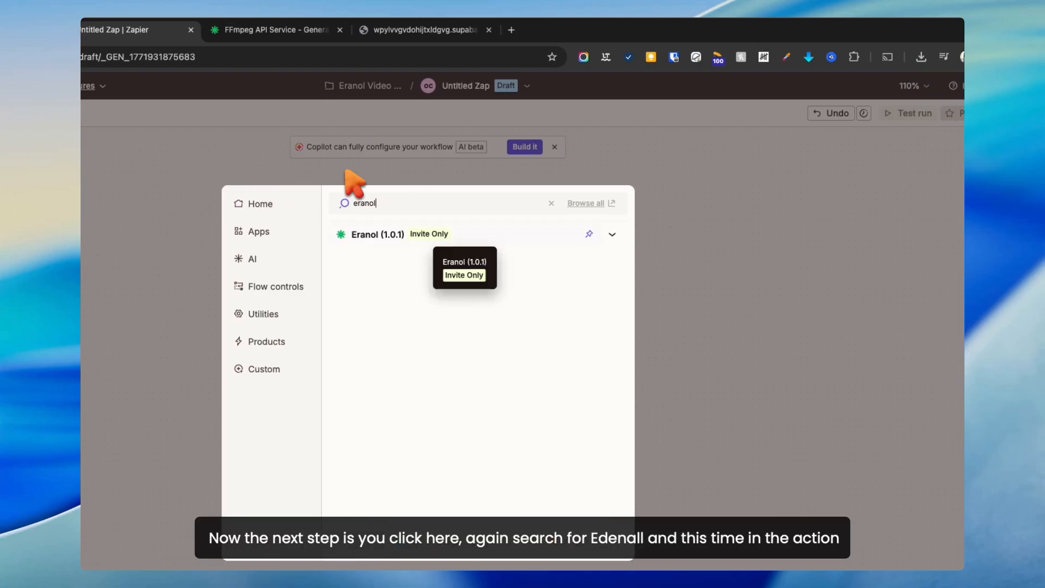
pyautogui.click(375, 234)
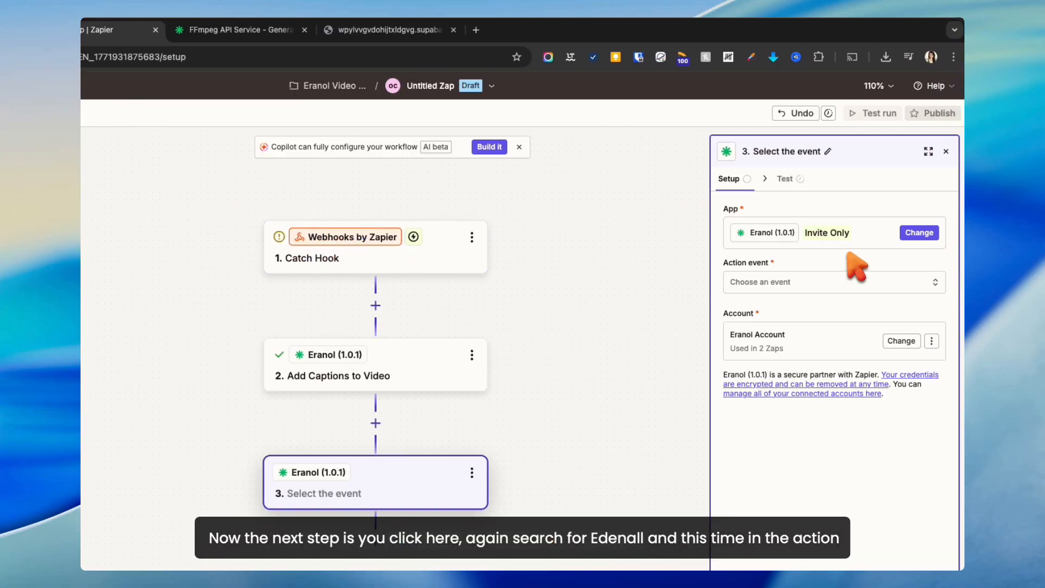
pyautogui.click(782, 283)
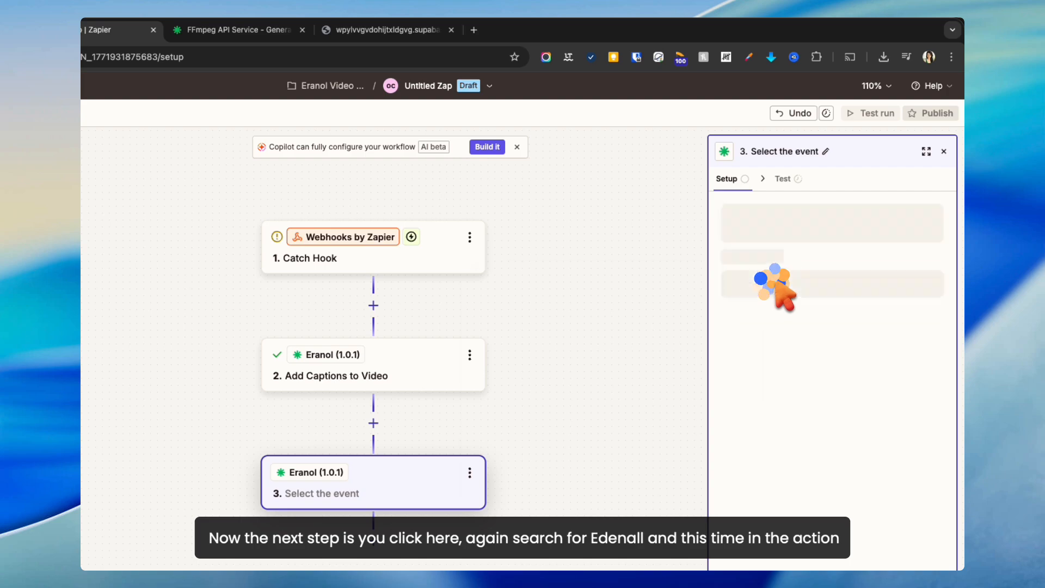
pyautogui.write('stat')
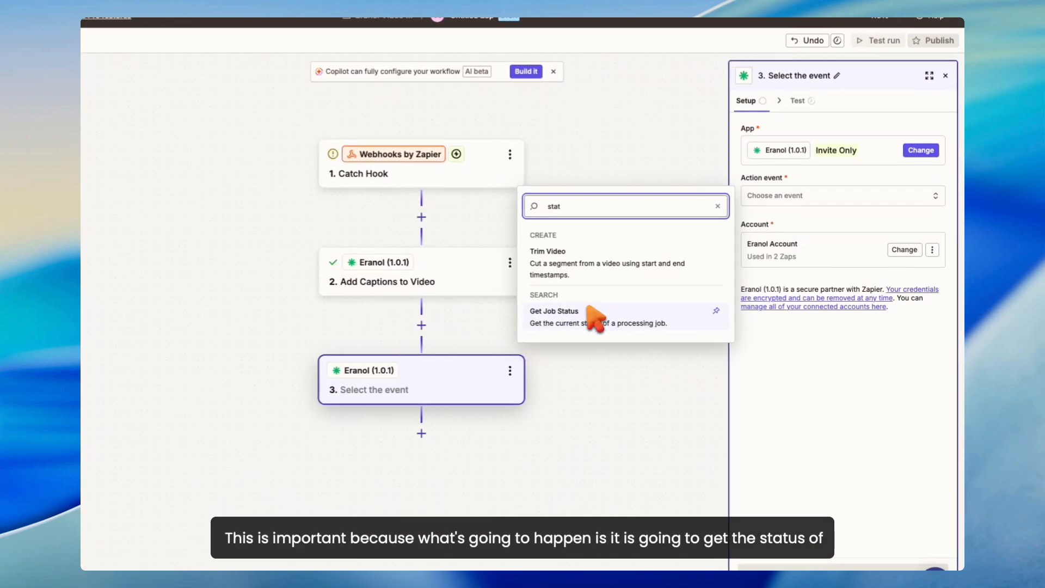
pyautogui.click(621, 318)
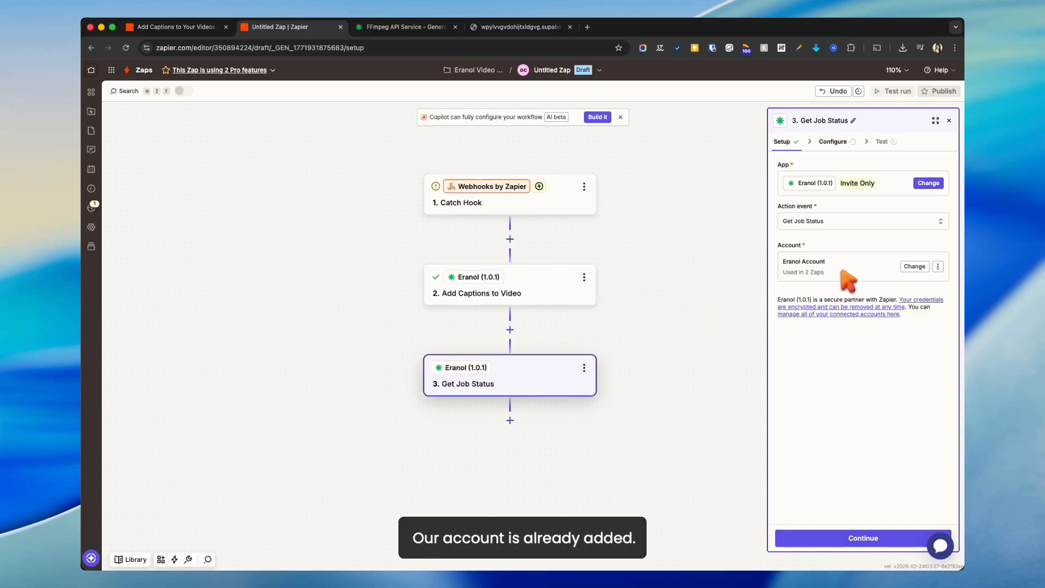
# Continue Get Job Status to its configuration and map its Job ID to the Job Id output of Add Captions to Video.
pyautogui.click(849, 538)
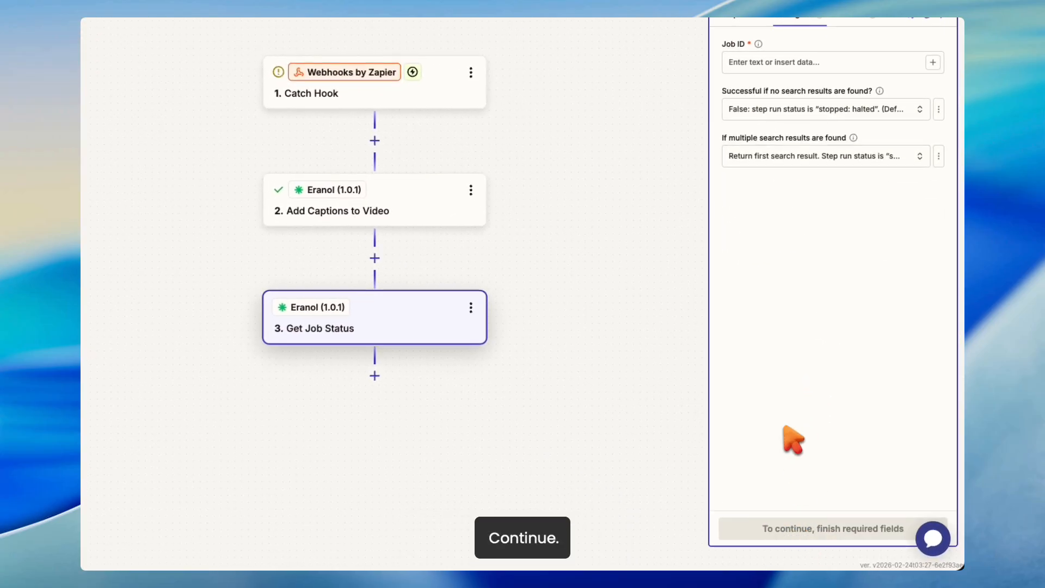
pyautogui.click(749, 142)
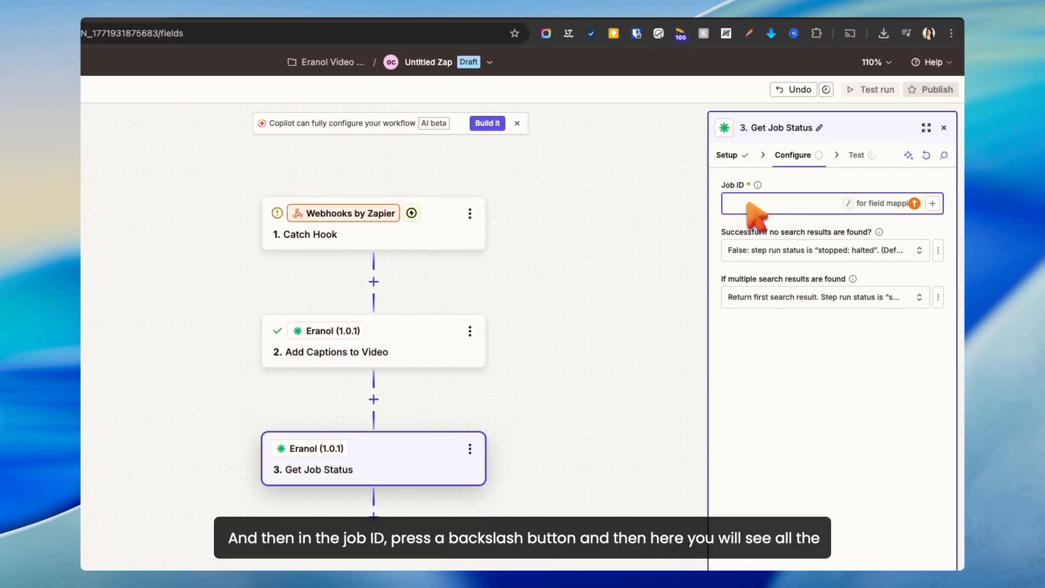
pyautogui.write('/')
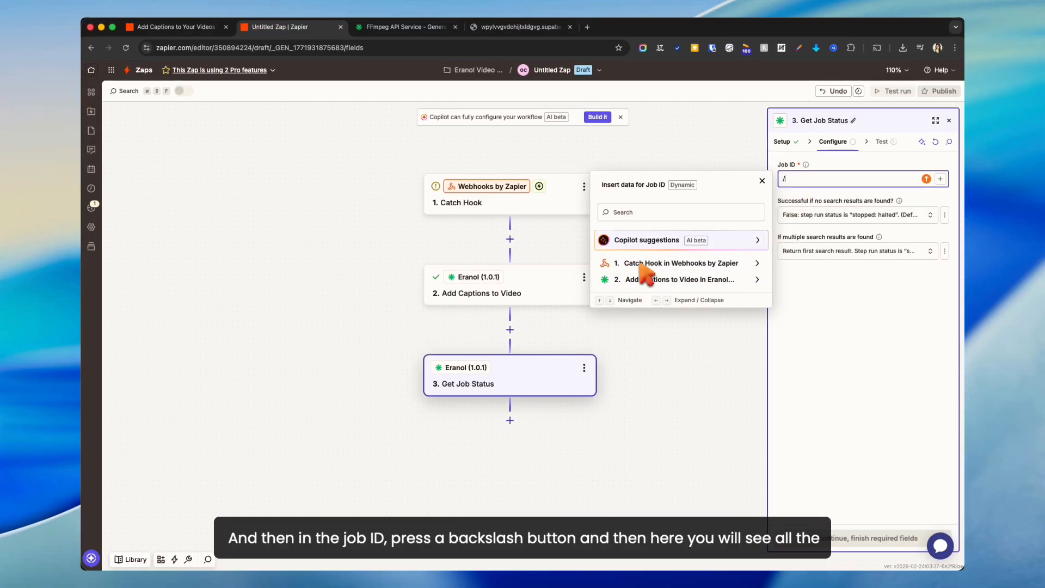
pyautogui.click(756, 279)
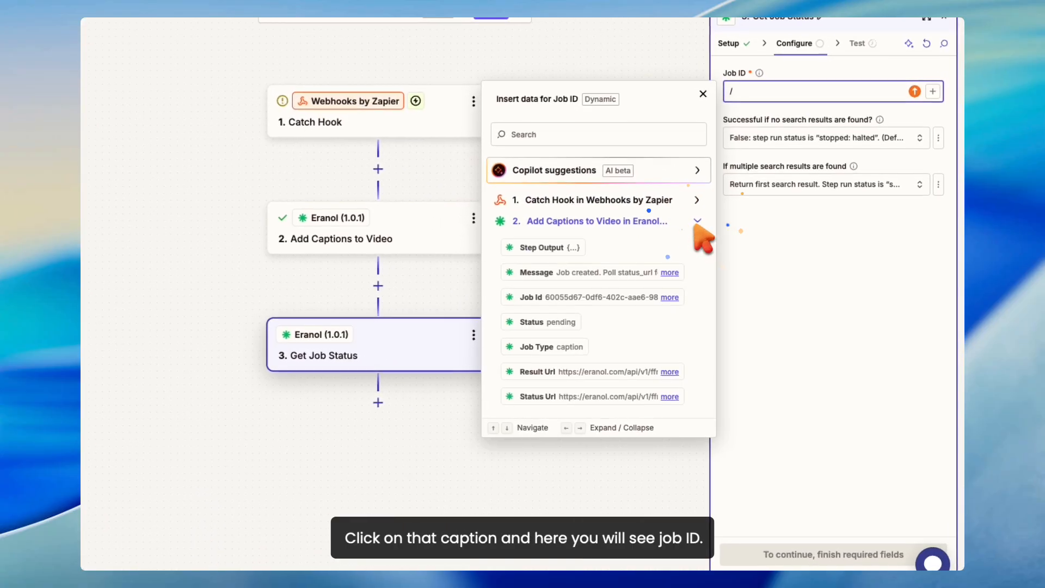
pyautogui.click(550, 297)
pyautogui.click(833, 265)
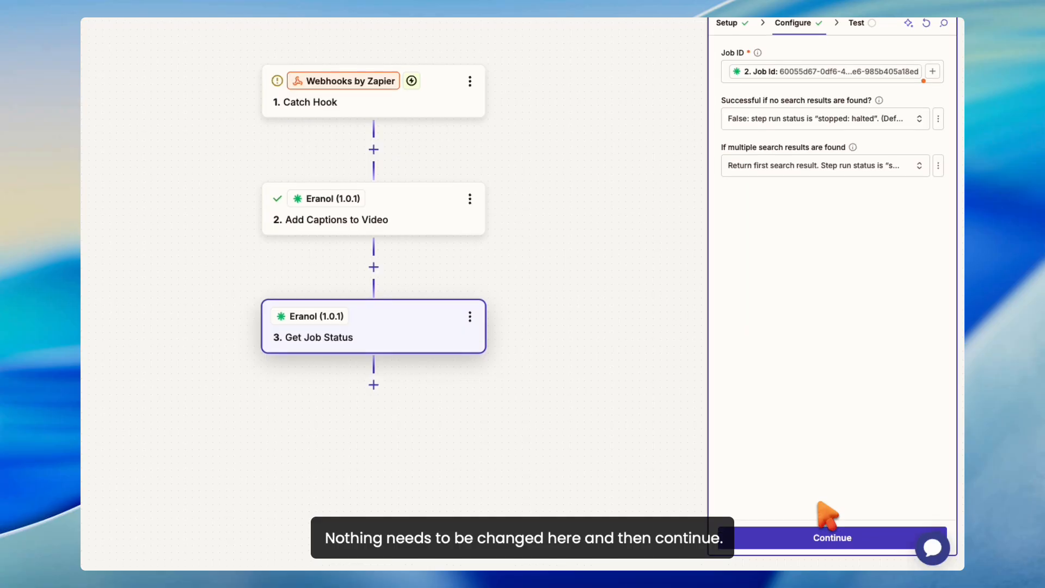
# Continue Get Job Status to its test, run it and review the status and result fields in the output.
pyautogui.click(828, 554)
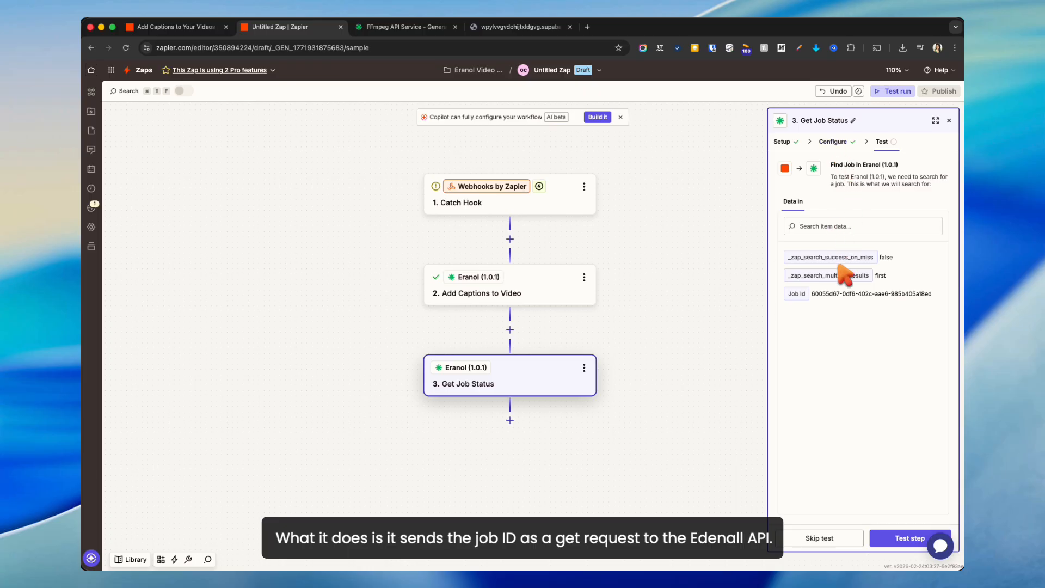
pyautogui.click(904, 538)
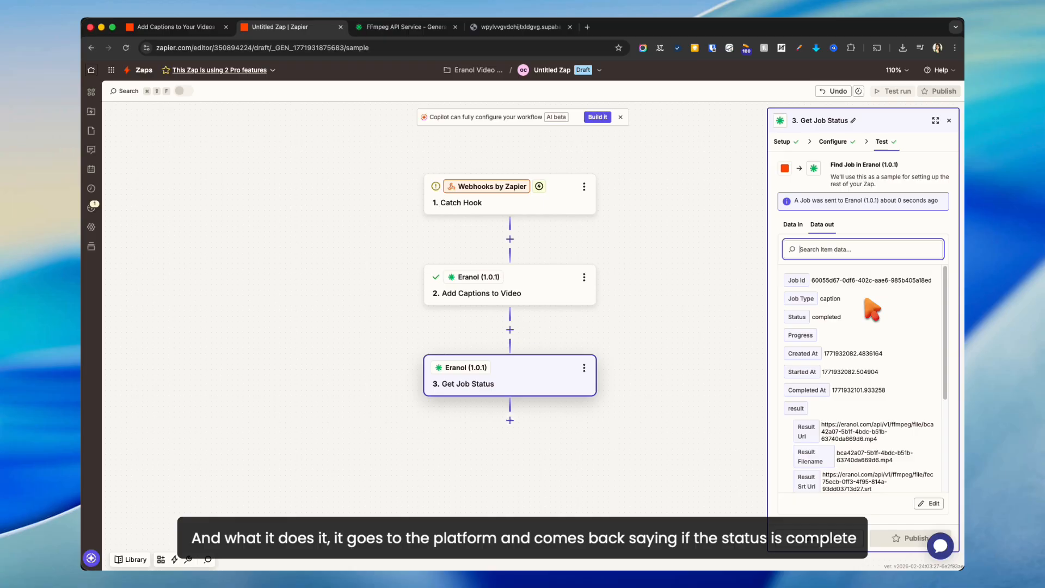
pyautogui.doubleClick(826, 316)
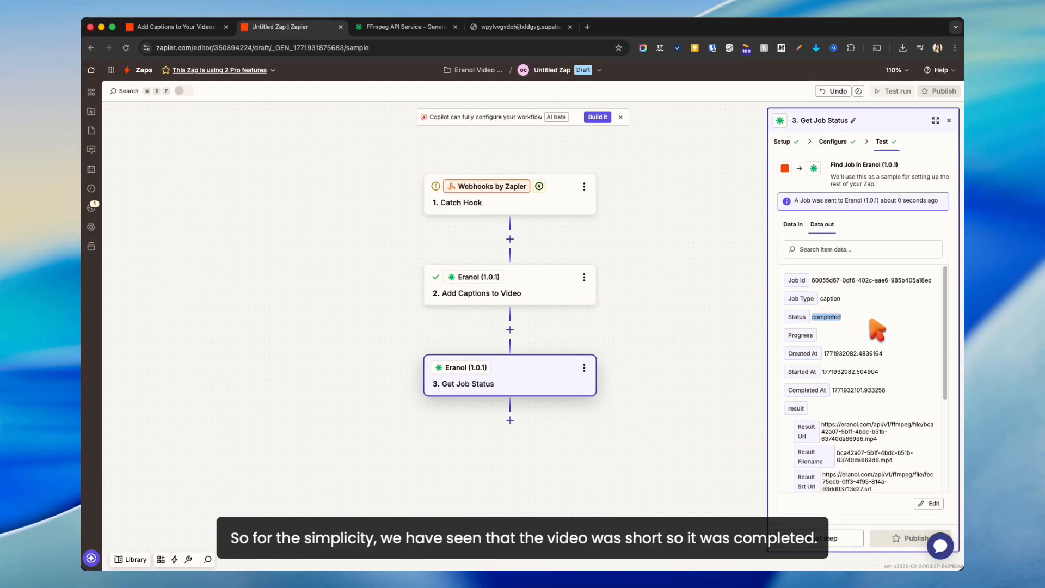
pyautogui.scroll(-2, 872, 322)
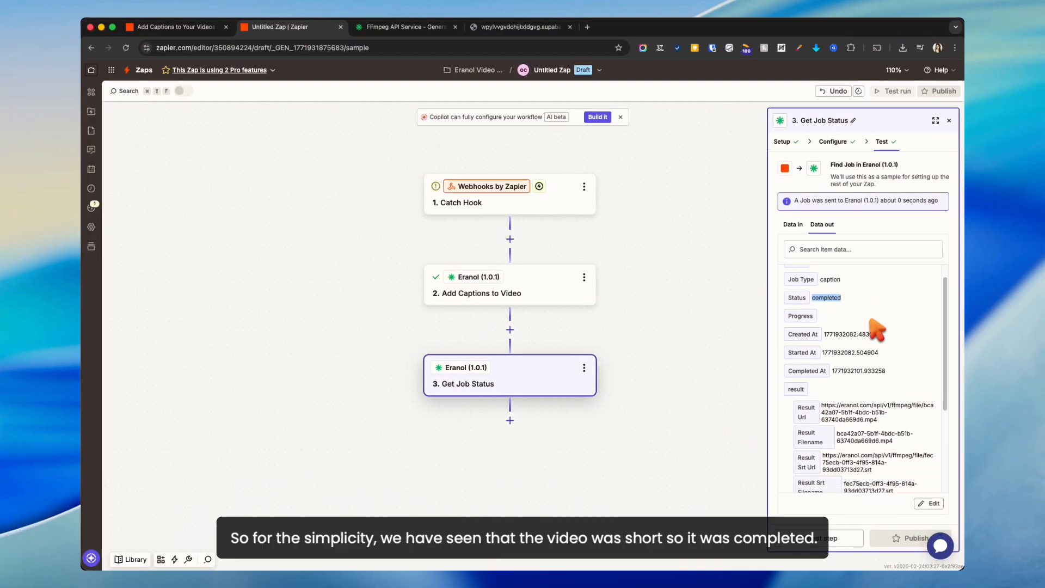
pyautogui.scroll(1, 876, 327)
pyautogui.scroll(-2, 873, 331)
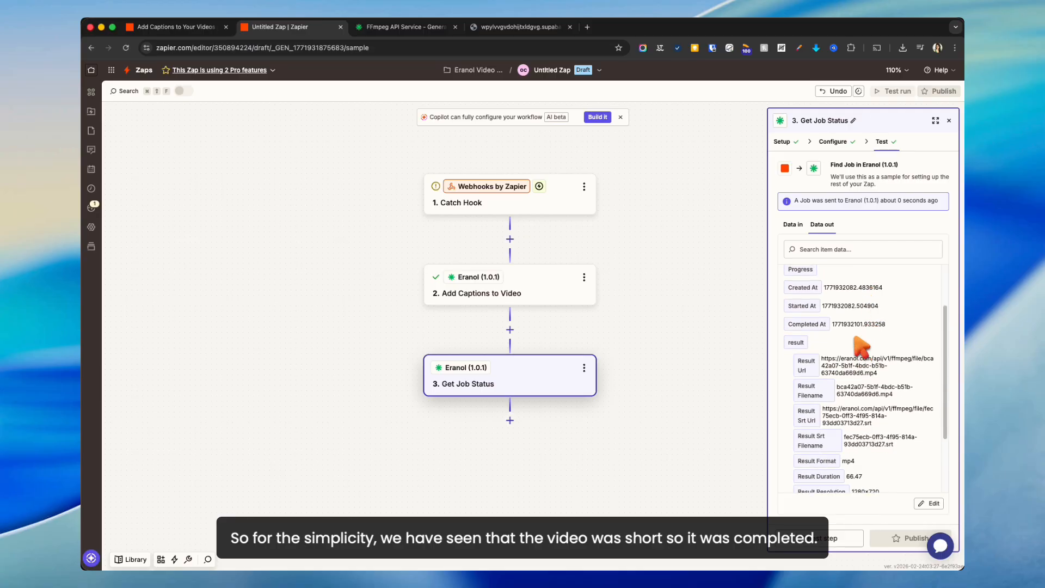
pyautogui.scroll(2, 863, 326)
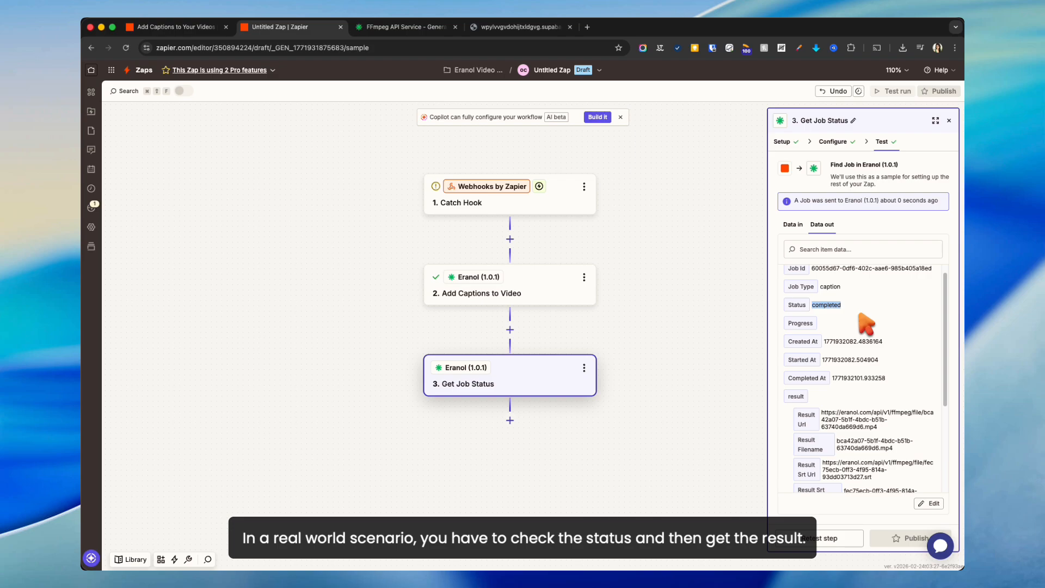
pyautogui.scroll(-2, 860, 314)
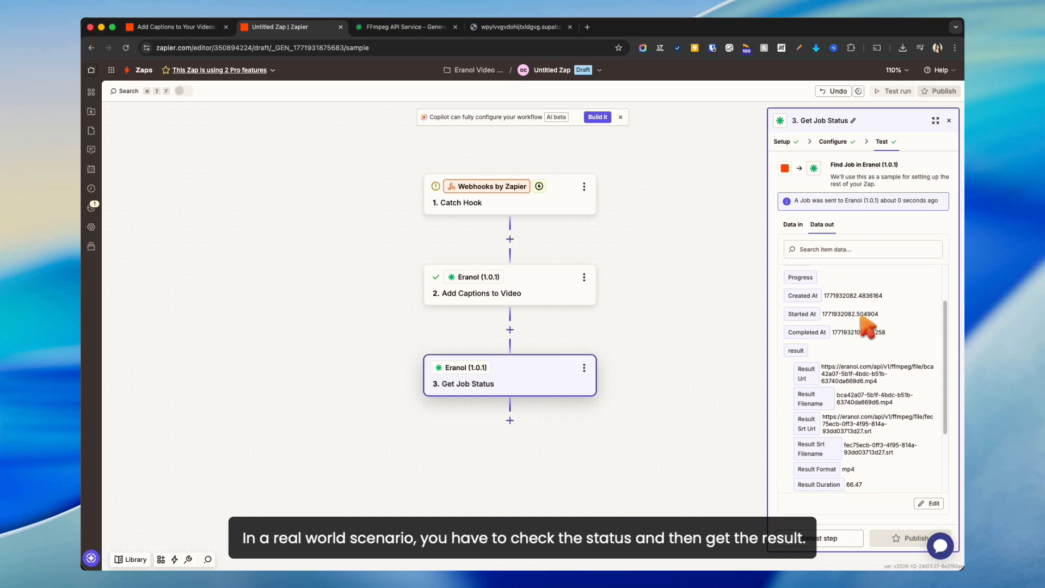
# Copy the Result Url from the test output and play the original video-without-captions.mp4 in its open tab.
pyautogui.tripleClick(833, 368)
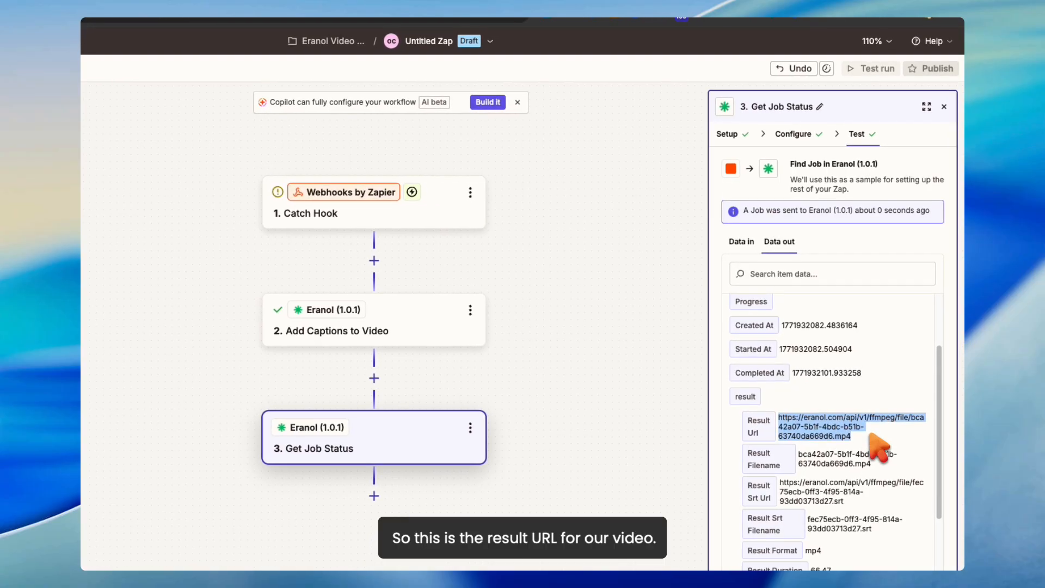
pyautogui.press('super+c')
pyautogui.click(487, 27)
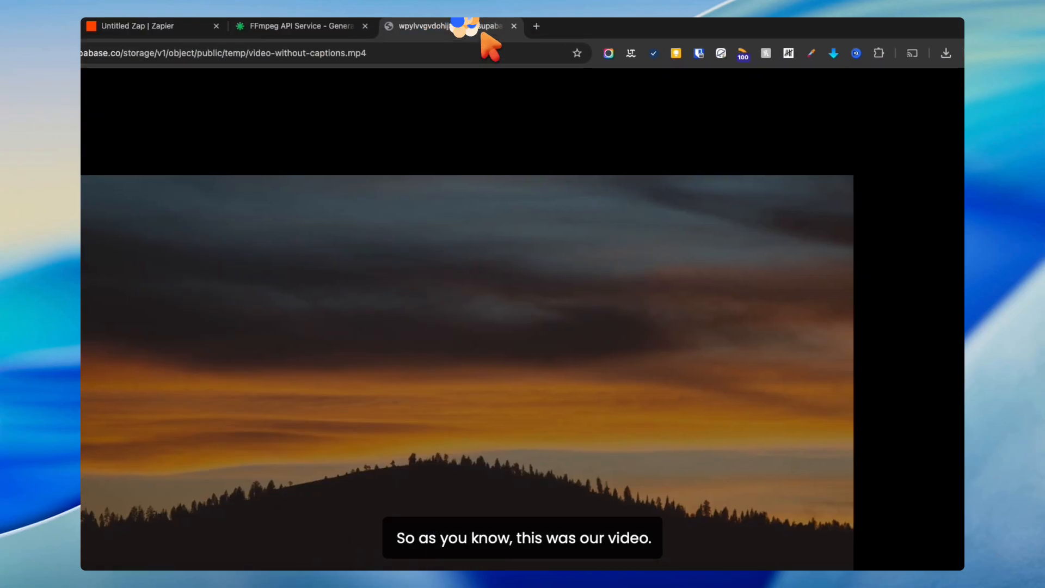
pyautogui.click(411, 438)
pyautogui.click(415, 430)
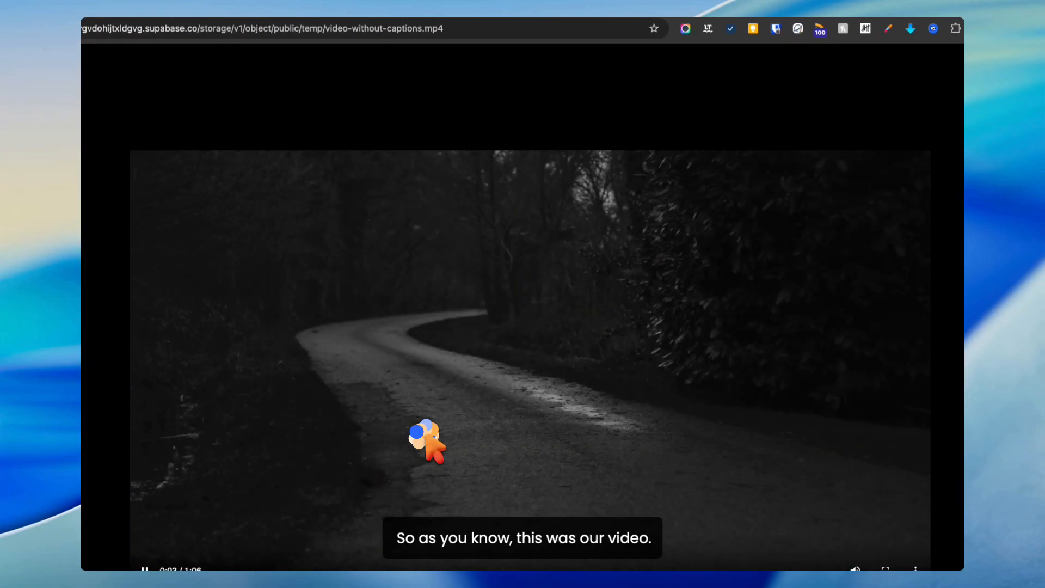
# Open the copied result video URL in a new browser tab and pause the captioned video.
pyautogui.click(532, 24)
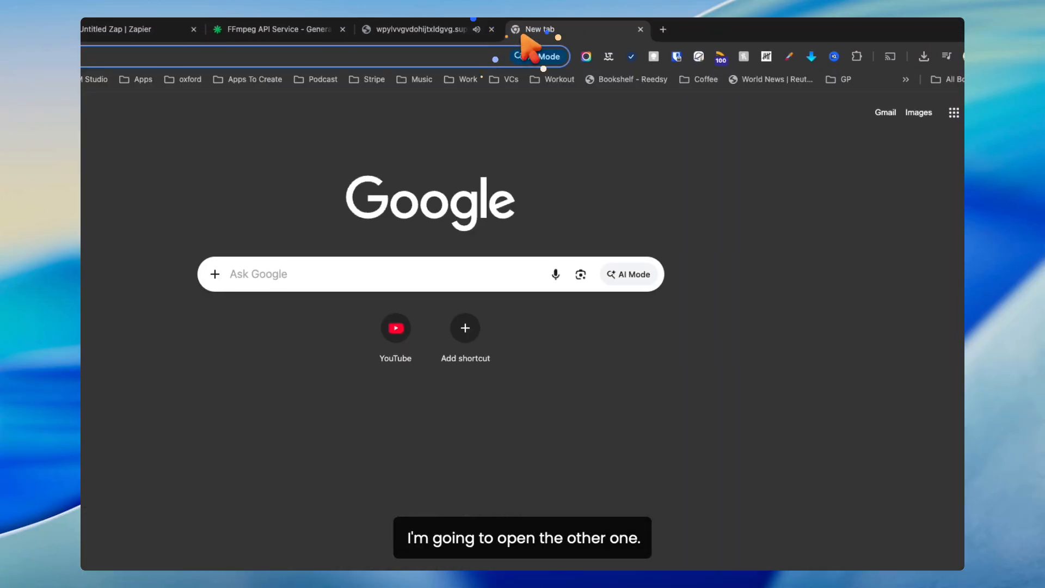
pyautogui.press('super+v')
pyautogui.press('Return')
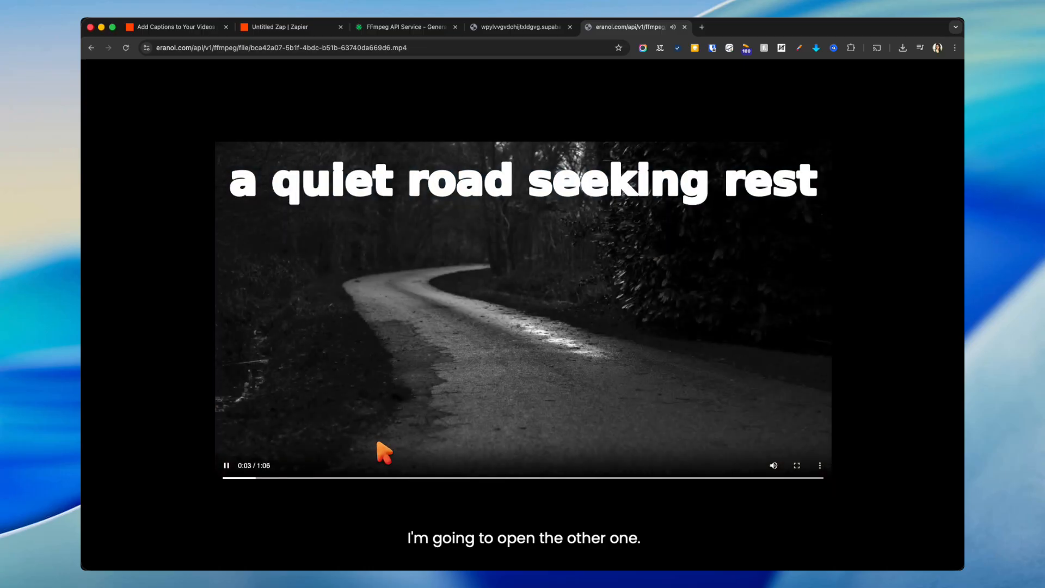
pyautogui.click(226, 465)
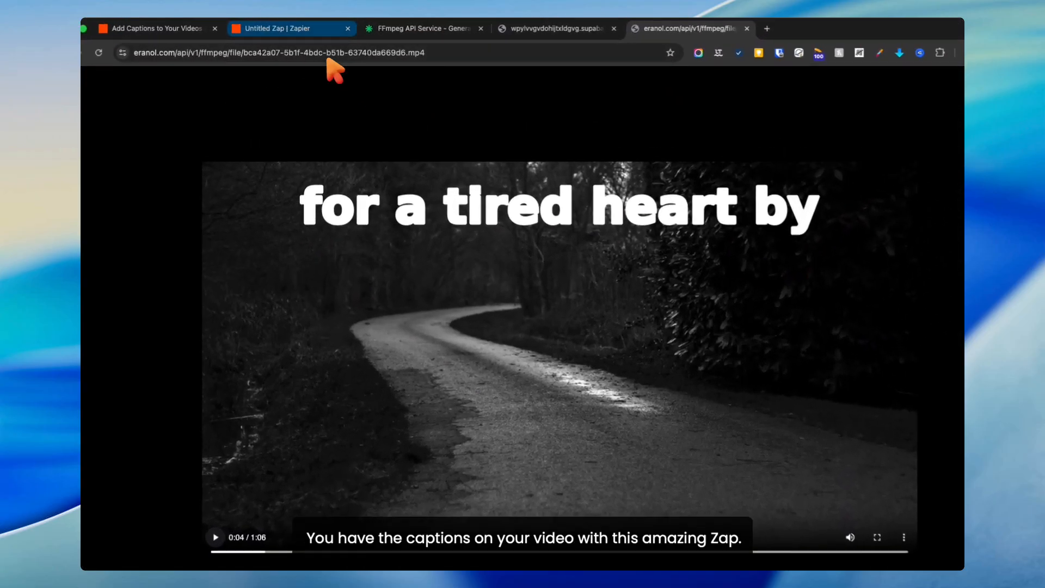
# Return to the Zap and close the Get Job Status step's settings.
pyautogui.click(302, 28)
pyautogui.click(944, 150)
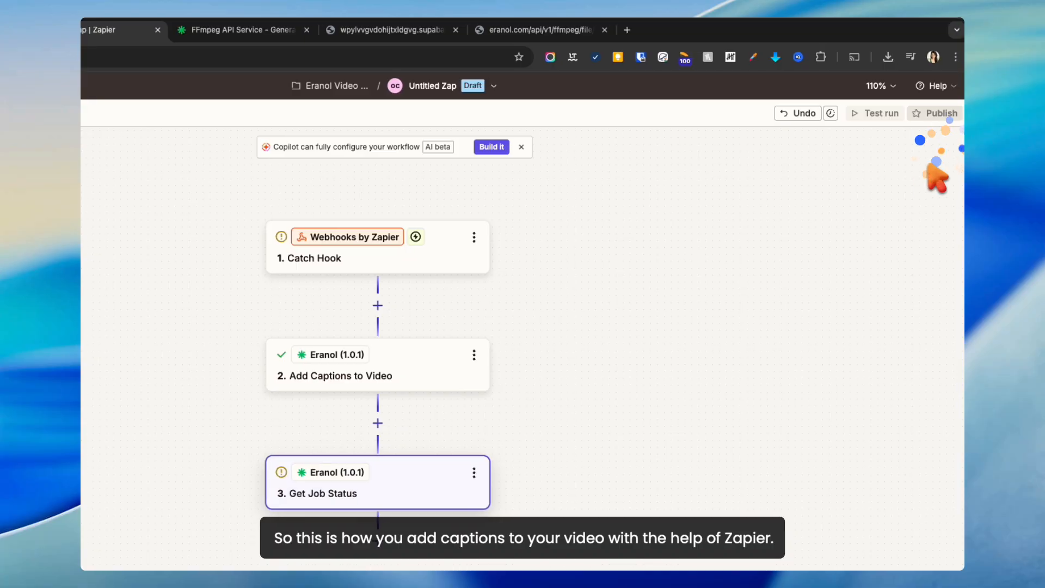